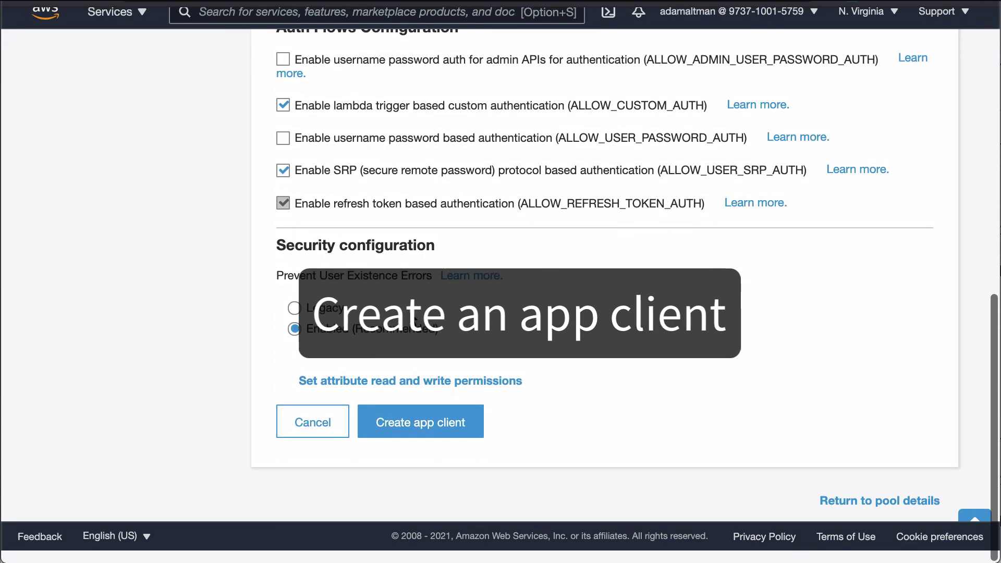
- Create the redocly-portal app client with the configured authentication flows
{"action": "left_click", "coordinate": [412, 438]}
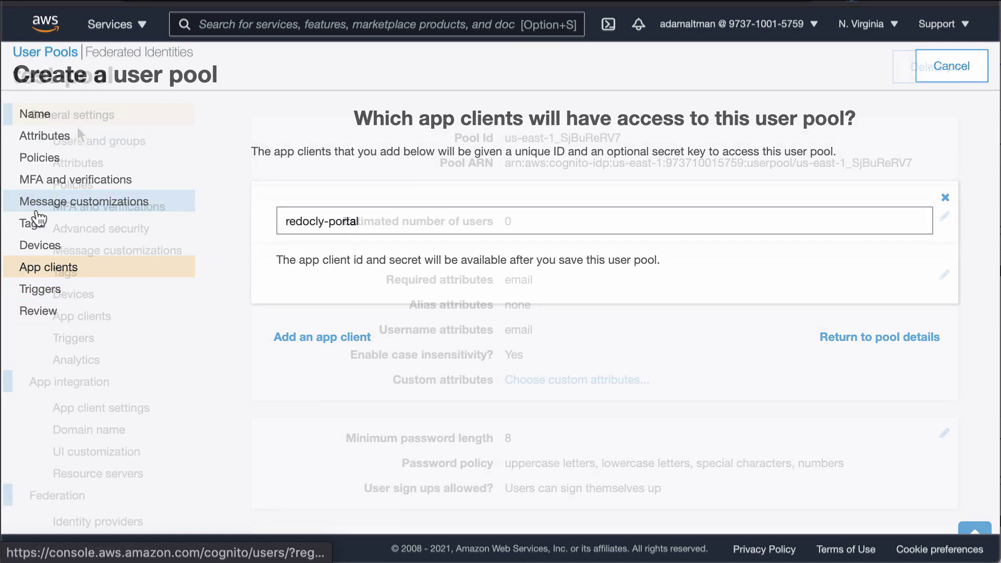
- Create a group named vip in test-pool without an IAM role or precedence, and open its details
{"action": "left_click", "coordinate": [315, 174]}
{"action": "type", "text": "vip"}
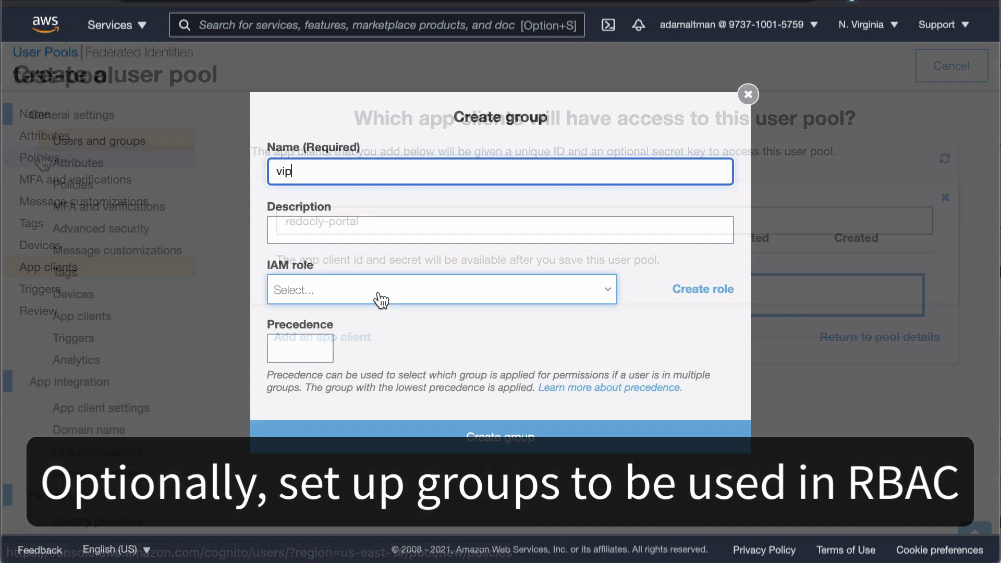
{"action": "left_click", "coordinate": [380, 297]}
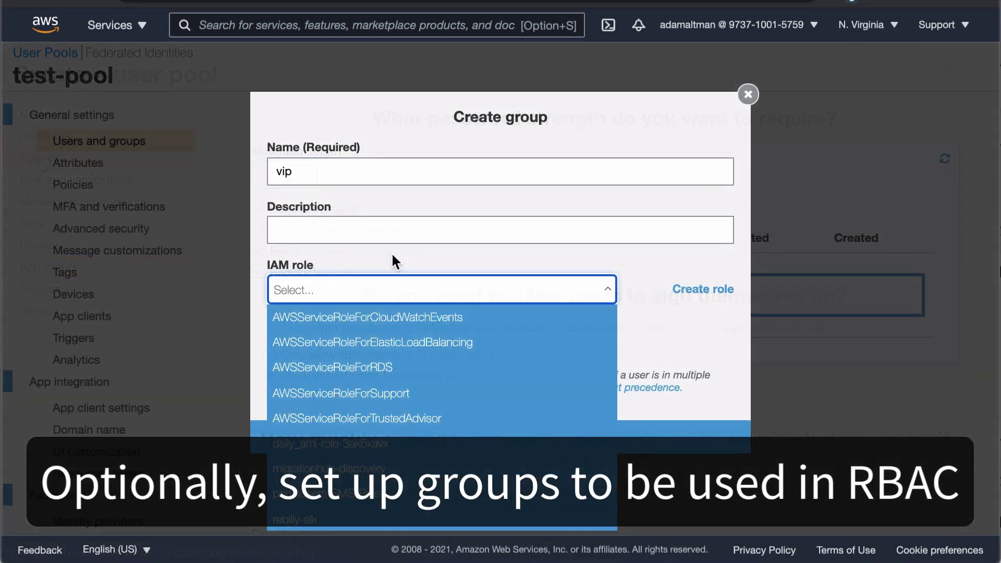
{"action": "left_click", "coordinate": [391, 252]}
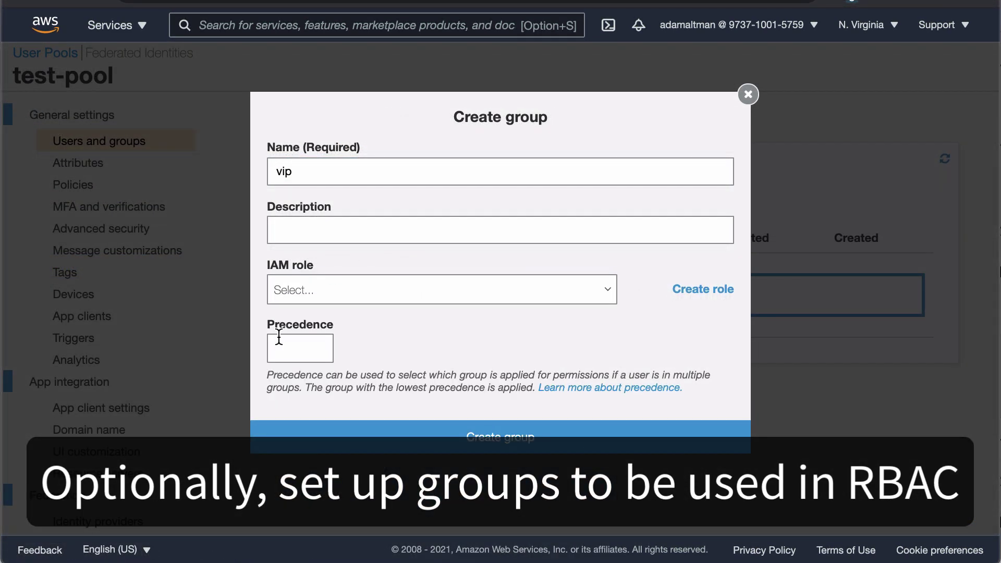
{"action": "left_click", "coordinate": [333, 443]}
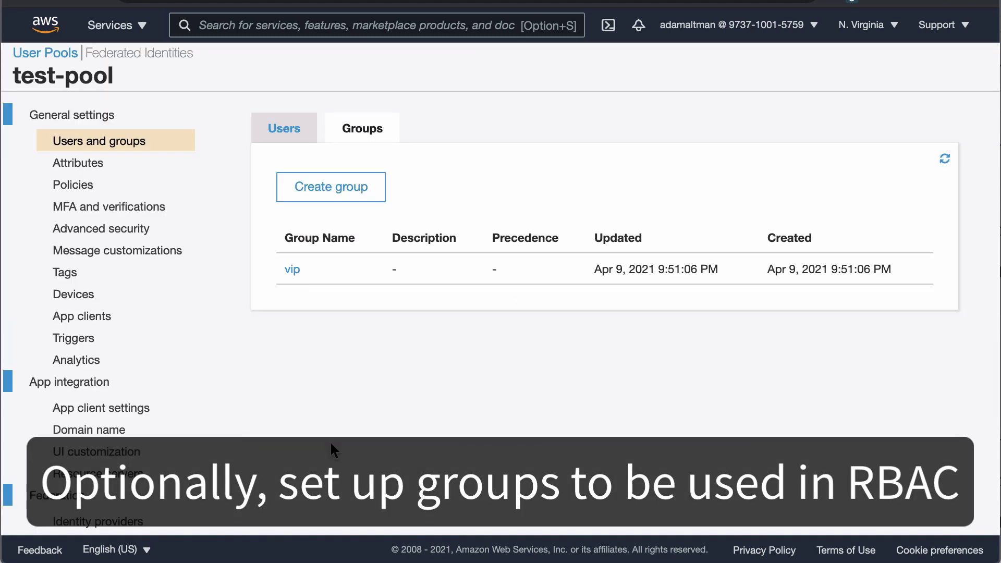
{"action": "left_click", "coordinate": [292, 267]}
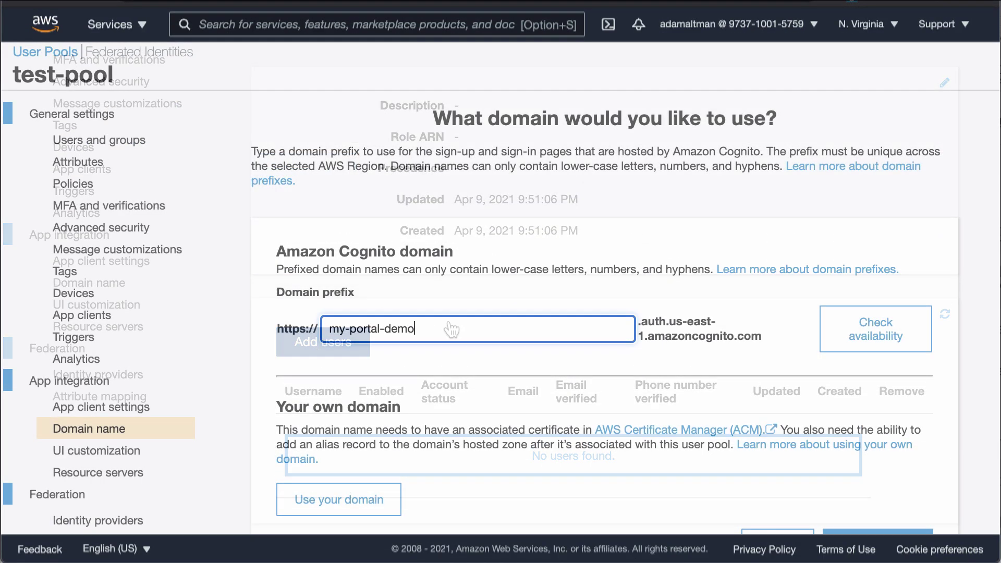
- Check the availability of the Amazon Cognito domain prefix my-portal-demo and save it for the user pool
{"action": "left_click", "coordinate": [876, 328]}
{"action": "scroll", "coordinate": [636, 365], "scroll_direction": "down", "scroll_amount": 5}
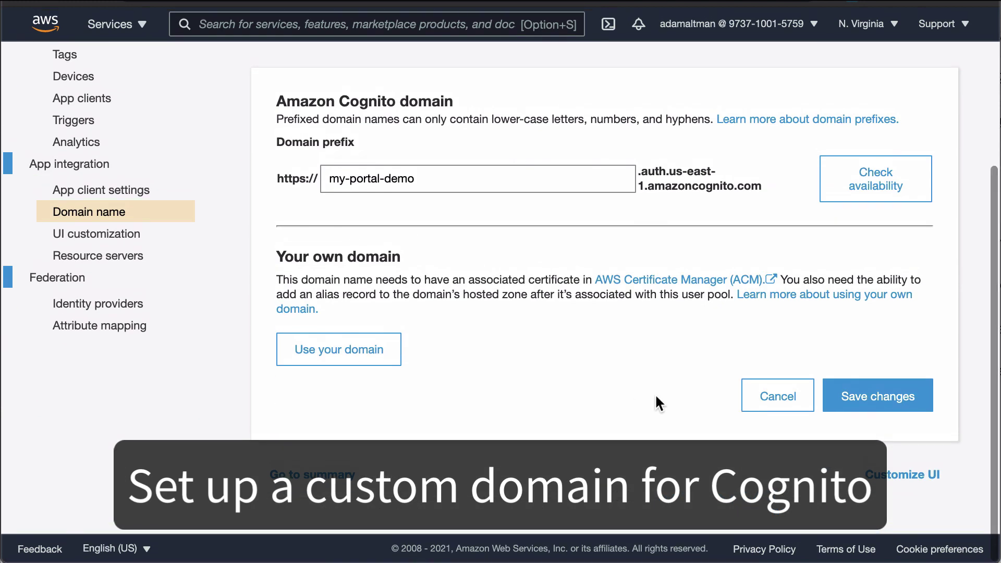
{"action": "left_click", "coordinate": [870, 406]}
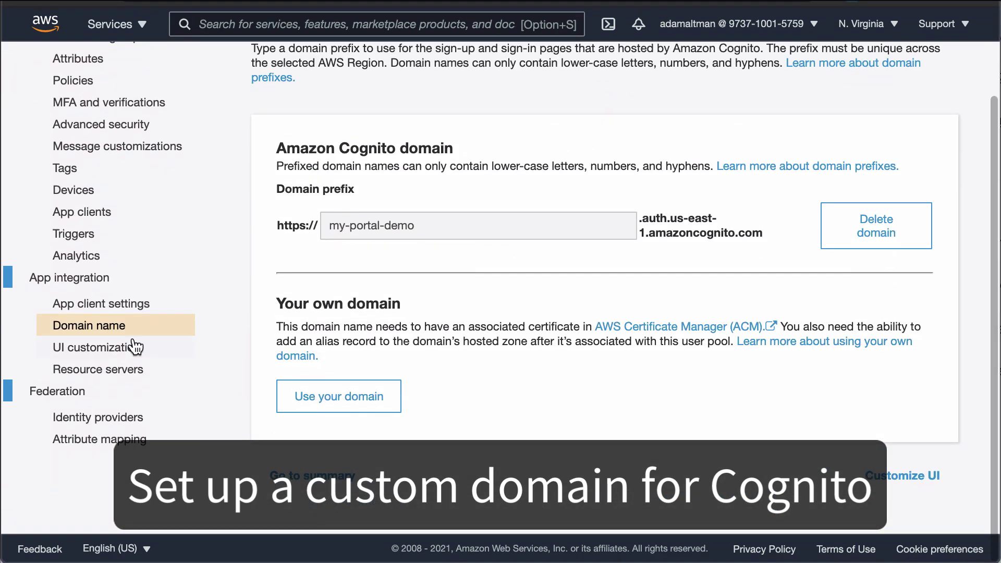
- Customize the hosted UI for all clients with the logo adam-redocly-signature.png and save the customization
{"action": "left_click", "coordinate": [134, 347]}
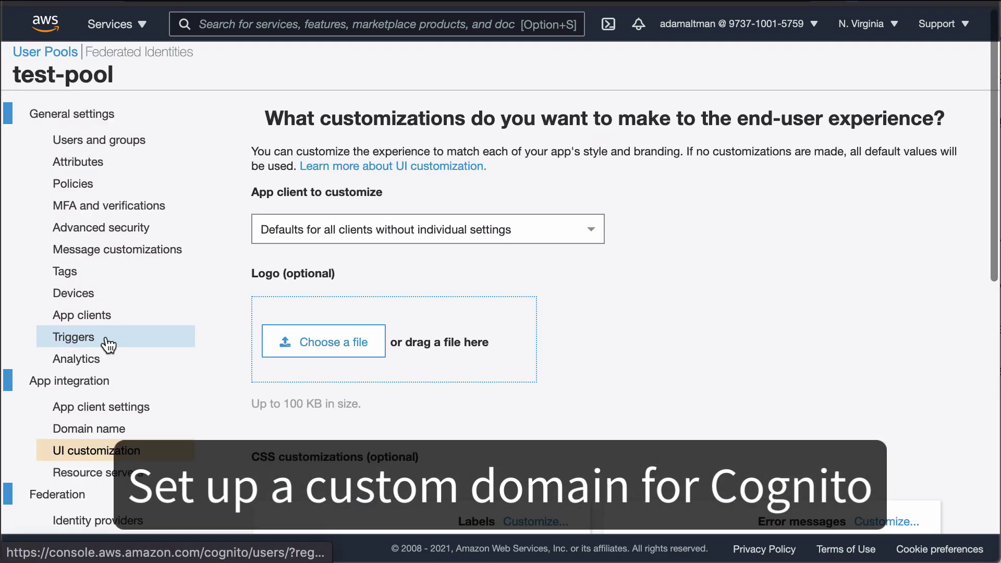
{"action": "left_click", "coordinate": [359, 338]}
{"action": "scroll", "coordinate": [637, 399], "scroll_direction": "down", "scroll_amount": 3}
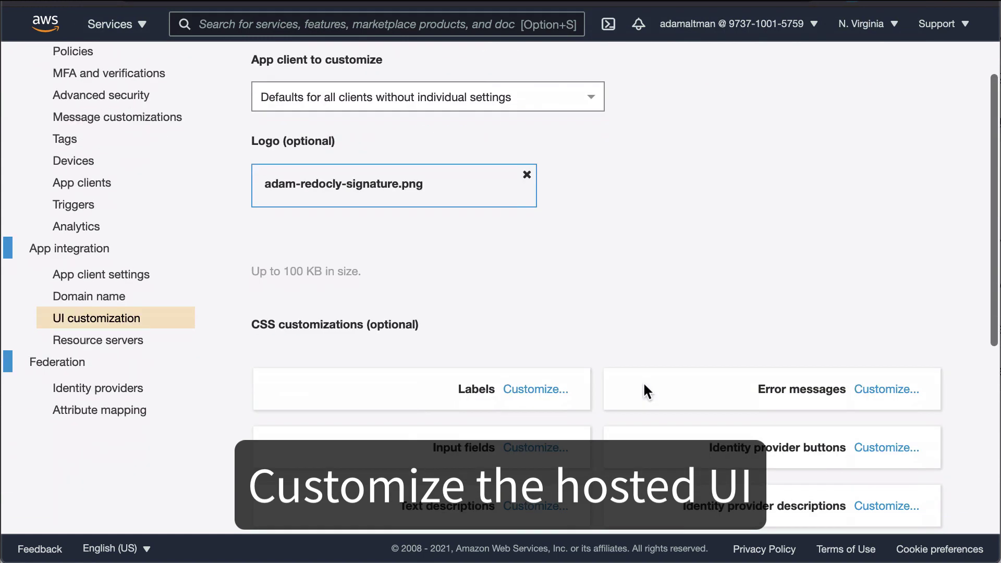
{"action": "scroll", "coordinate": [645, 381], "scroll_direction": "down", "scroll_amount": 10}
{"action": "left_click", "coordinate": [885, 475]}
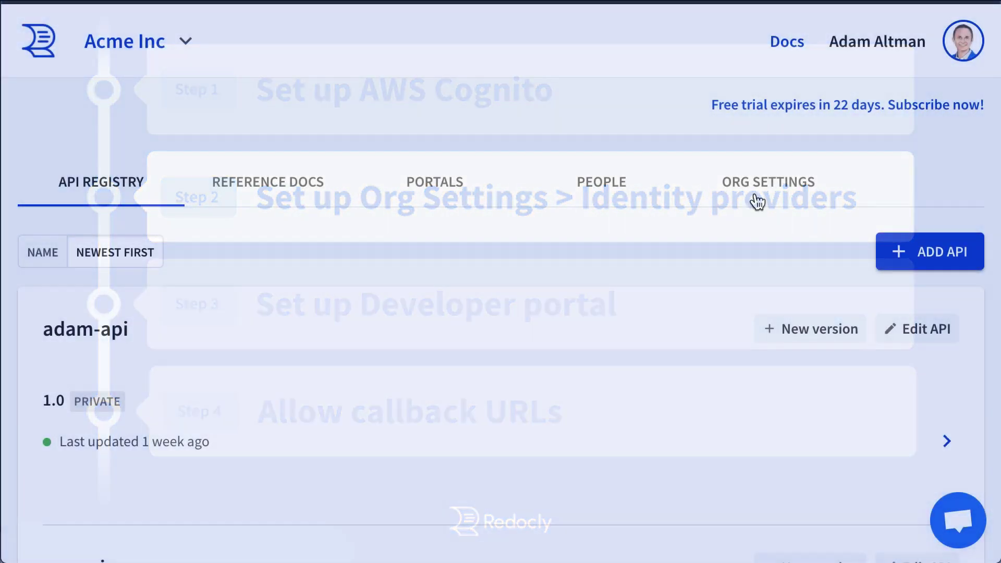
- Switch to Redocly Workflows and examine the OpenID Connect configuration URL in the organization's identity provider settings
{"action": "left_click", "coordinate": [766, 192]}
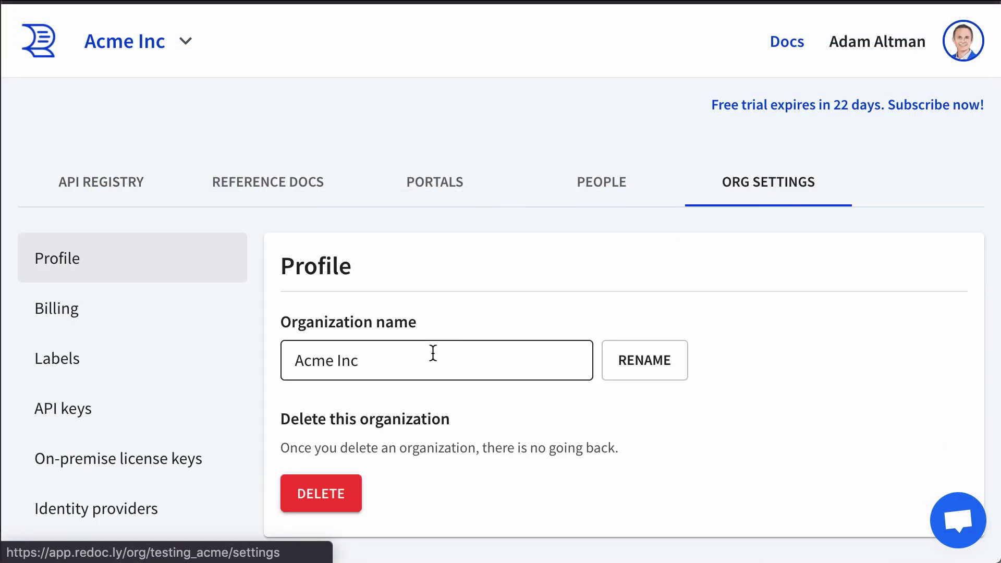
{"action": "scroll", "coordinate": [80, 431], "scroll_direction": "down", "scroll_amount": 2}
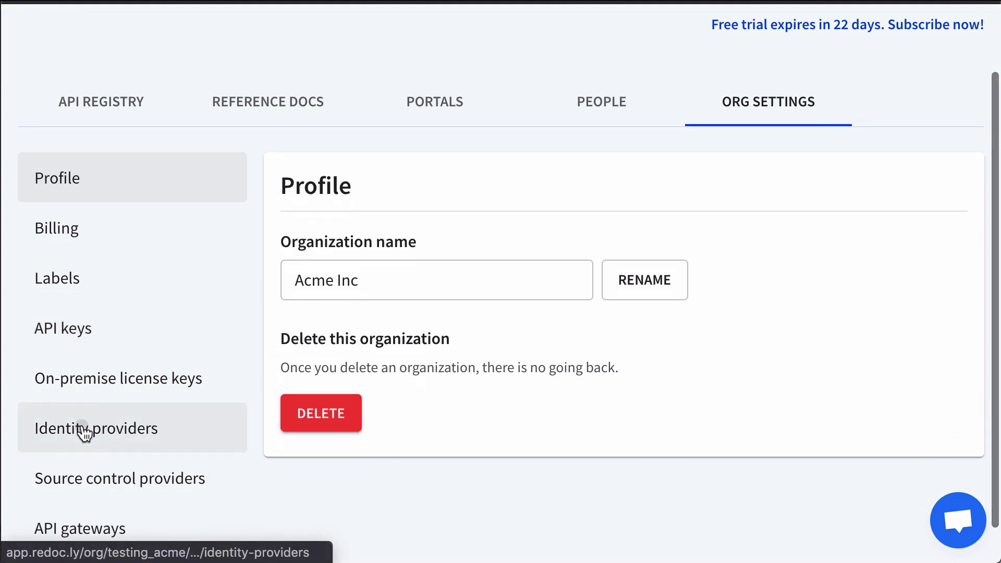
{"action": "left_click", "coordinate": [84, 432]}
{"action": "scroll", "coordinate": [423, 373], "scroll_direction": "down", "scroll_amount": 15}
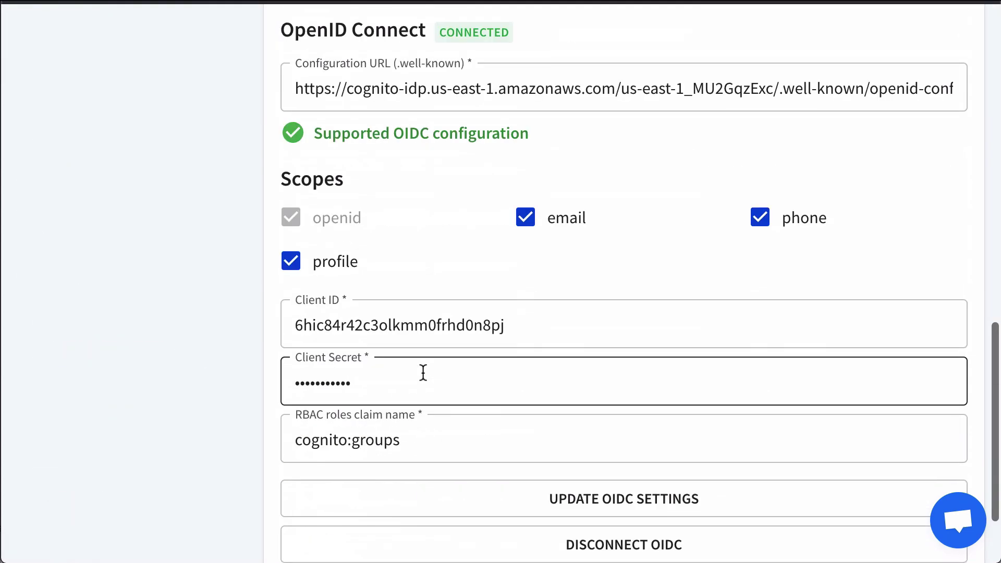
{"action": "scroll", "coordinate": [423, 373], "scroll_direction": "up", "scroll_amount": 2}
{"action": "double_click", "coordinate": [412, 197]}
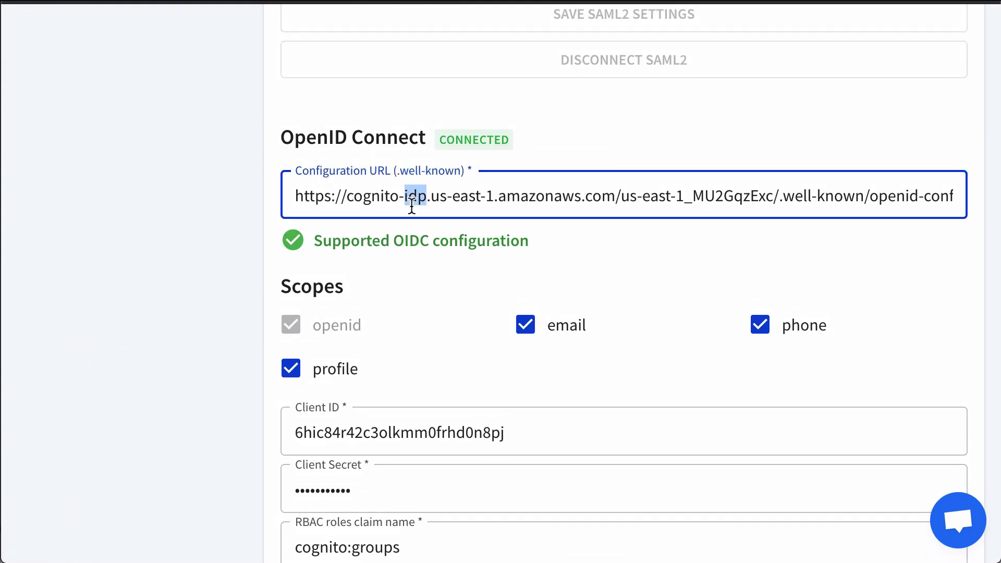
{"action": "triple_click", "coordinate": [412, 196]}
{"action": "left_click", "coordinate": [412, 196]}
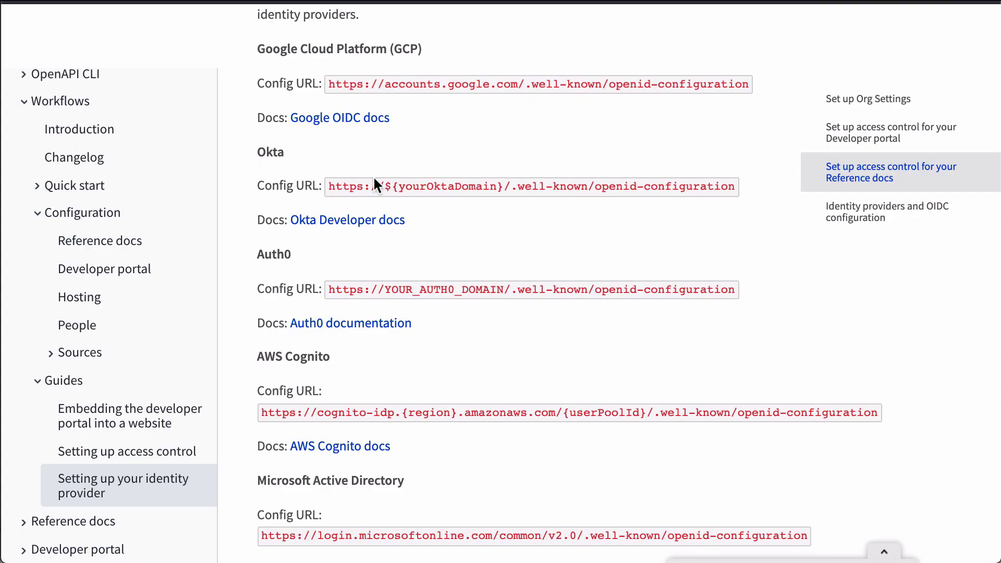
- In the Redocly identity provider guide, examine the AWS Cognito configuration URL format and its region and userPoolId placeholders
{"action": "scroll", "coordinate": [373, 177], "scroll_direction": "up", "scroll_amount": 20}
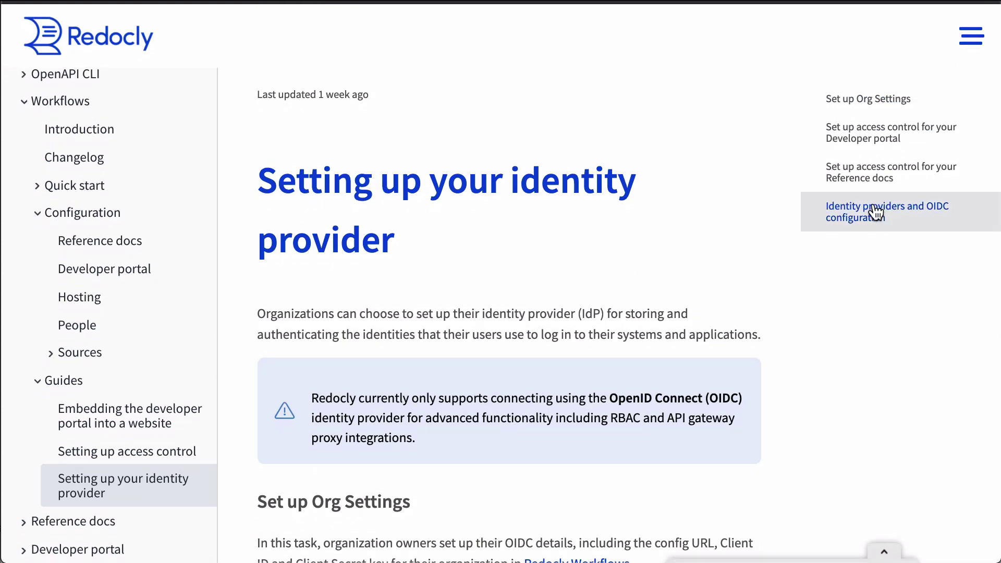
{"action": "left_click", "coordinate": [844, 214]}
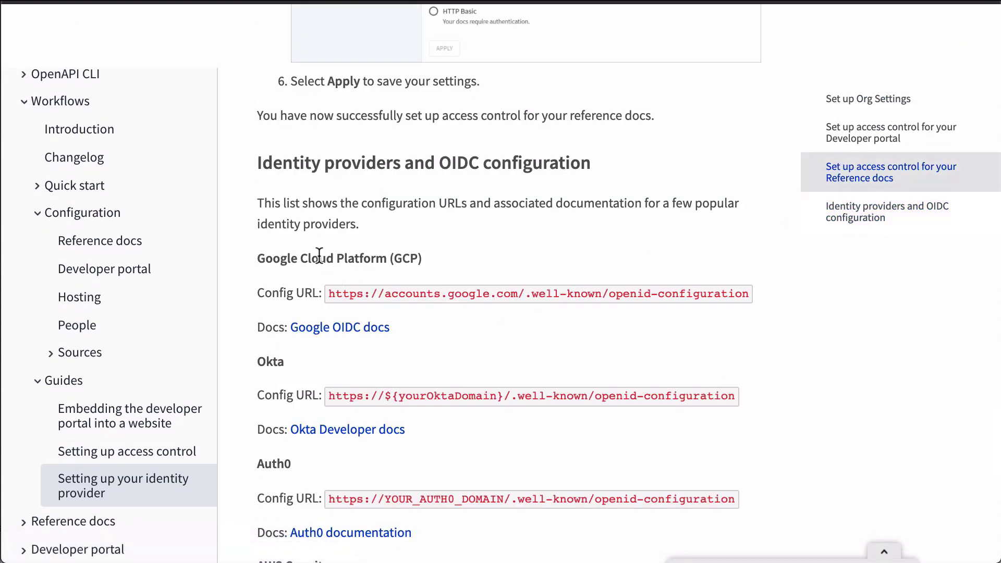
{"action": "scroll", "coordinate": [307, 392], "scroll_direction": "down", "scroll_amount": 5}
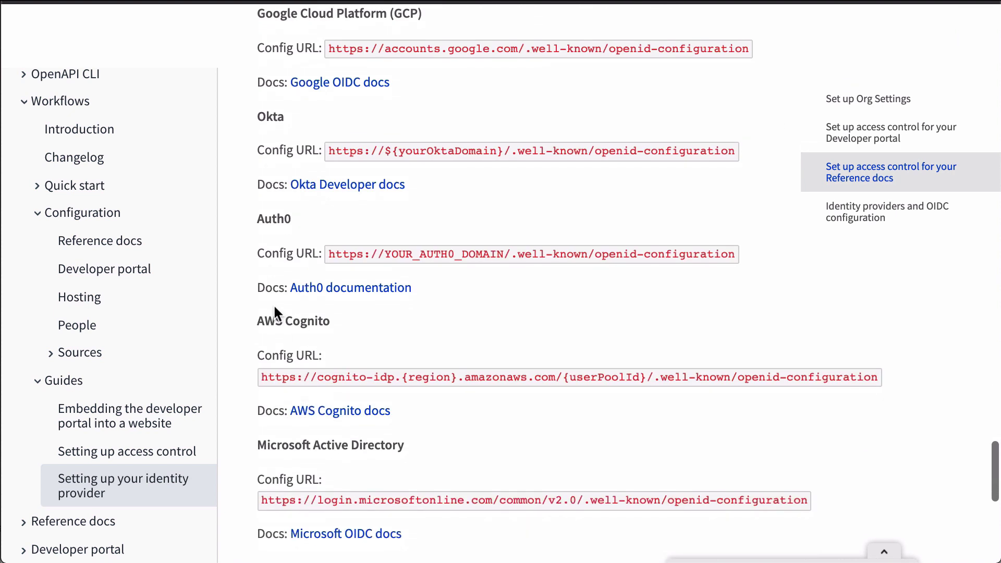
{"action": "left_click_drag", "start_coordinate": [265, 320], "coordinate": [408, 389]}
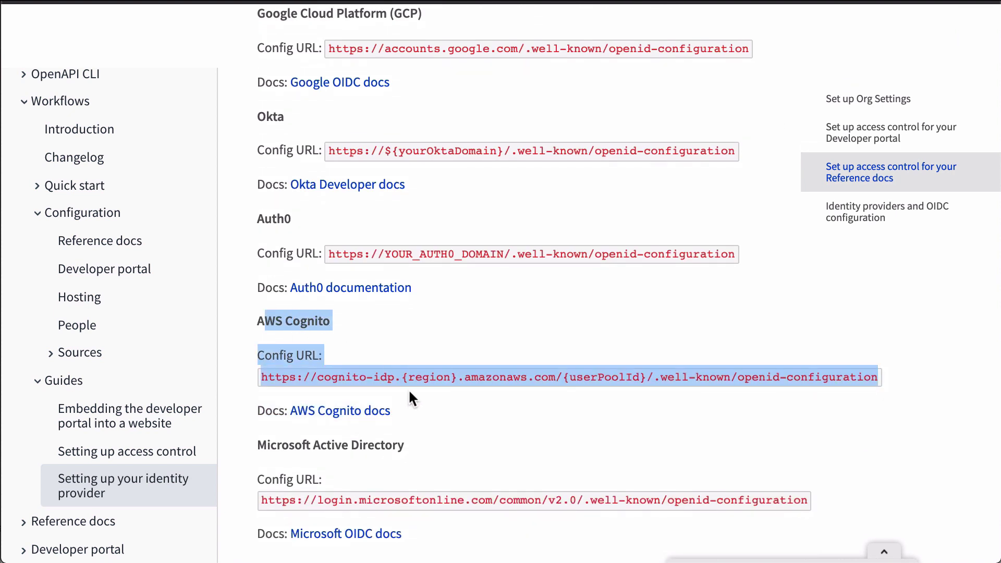
{"action": "left_click", "coordinate": [409, 388]}
{"action": "double_click", "coordinate": [421, 377]}
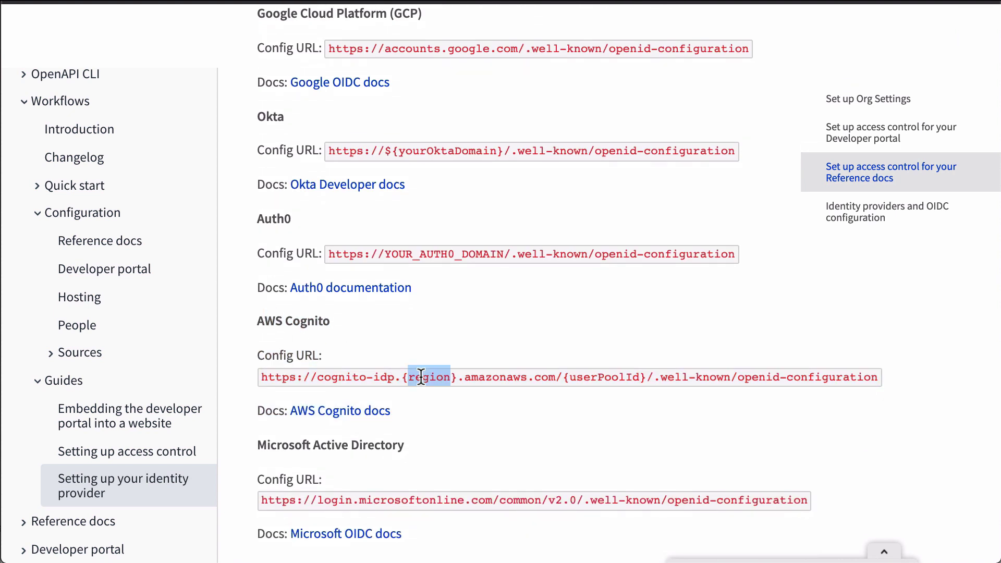
{"action": "double_click", "coordinate": [596, 376]}
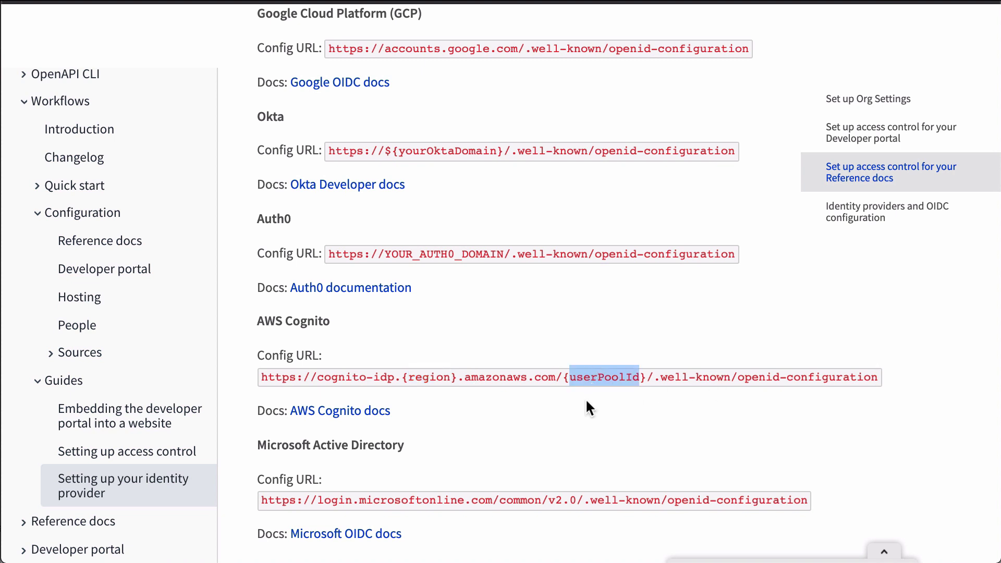
{"action": "left_click", "coordinate": [554, 395]}
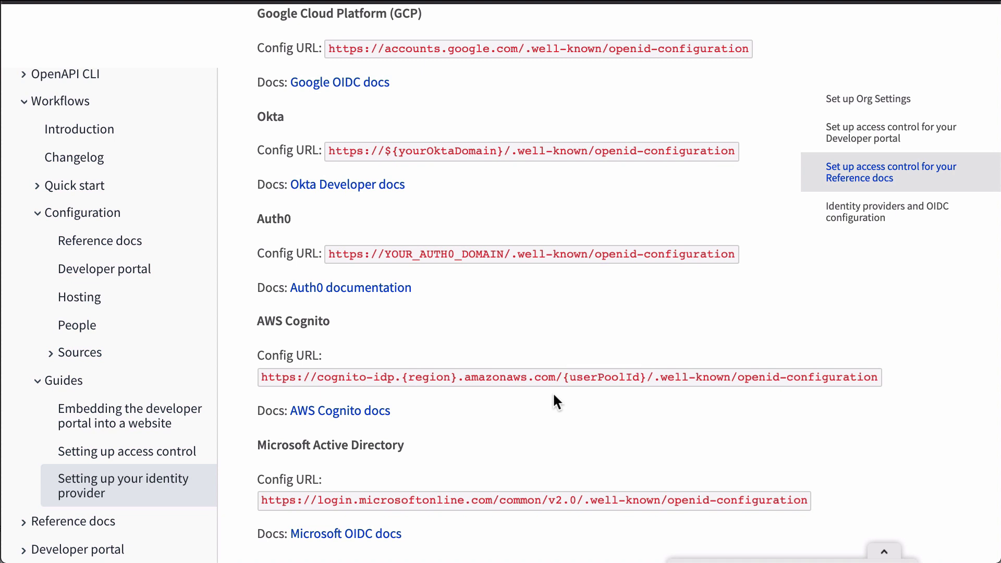
- Return to the Redocly Workflows OpenID Connect settings and review the scopes, client credential fields and RBAC roles claim name
{"action": "key", "text": "alt+Tab"}
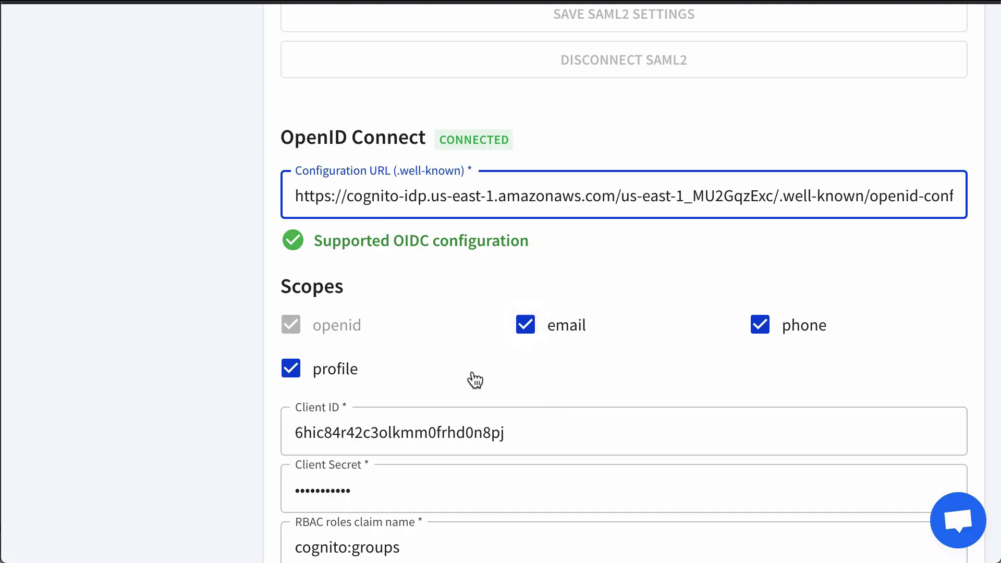
{"action": "scroll", "coordinate": [475, 379], "scroll_direction": "down", "scroll_amount": 3}
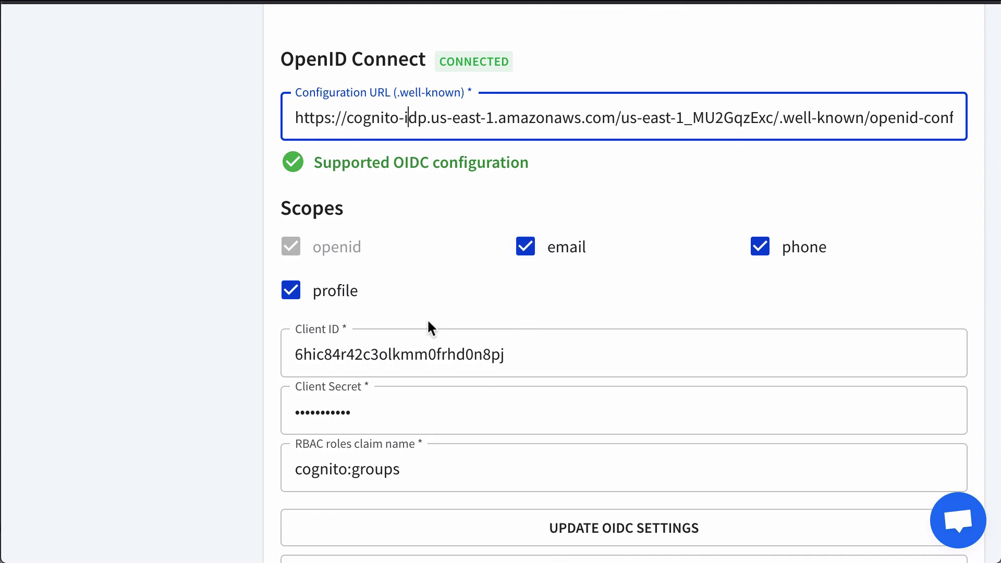
{"action": "scroll", "coordinate": [428, 327], "scroll_direction": "down", "scroll_amount": 3}
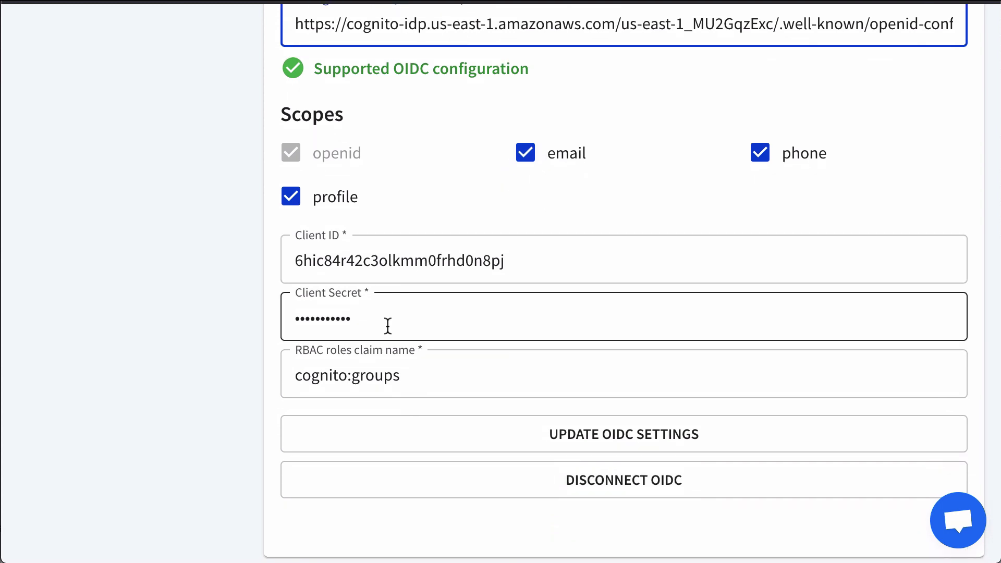
{"action": "scroll", "coordinate": [387, 327], "scroll_direction": "down", "scroll_amount": 2}
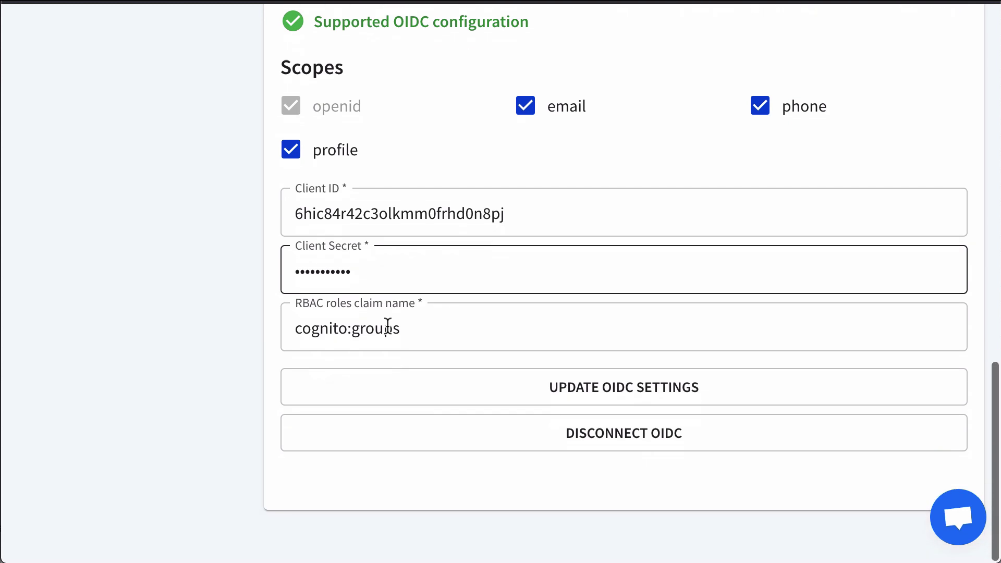
{"action": "left_click", "coordinate": [353, 334]}
{"action": "double_click", "coordinate": [354, 333]}
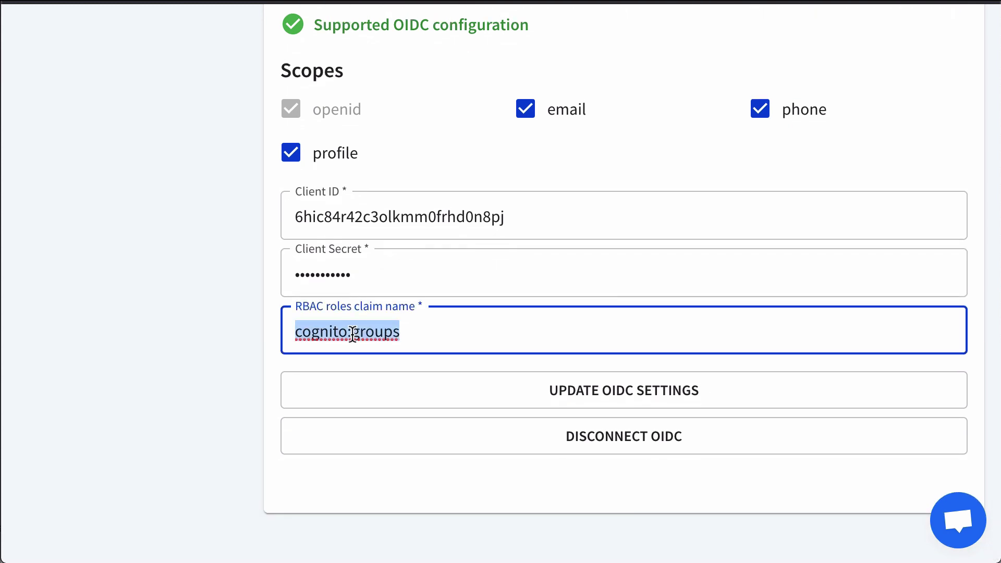
{"action": "left_click", "coordinate": [442, 321]}
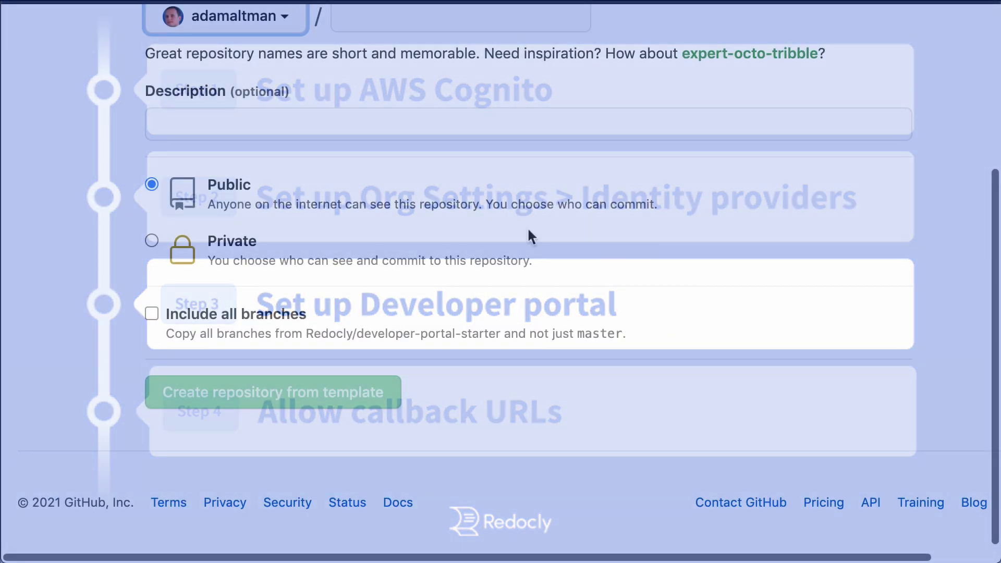
- Switch to GitHub and create a private repository named my-sample-portal from the Redocly developer-portal-starter template
{"action": "scroll", "coordinate": [529, 232], "scroll_direction": "up", "scroll_amount": 2}
{"action": "left_click", "coordinate": [418, 59]}
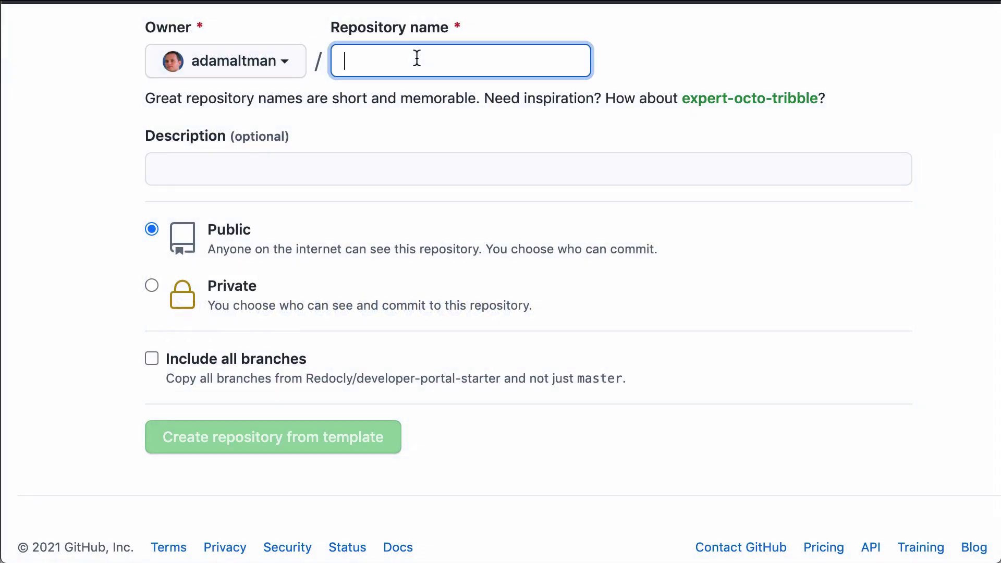
{"action": "type", "text": "my-sample-portal"}
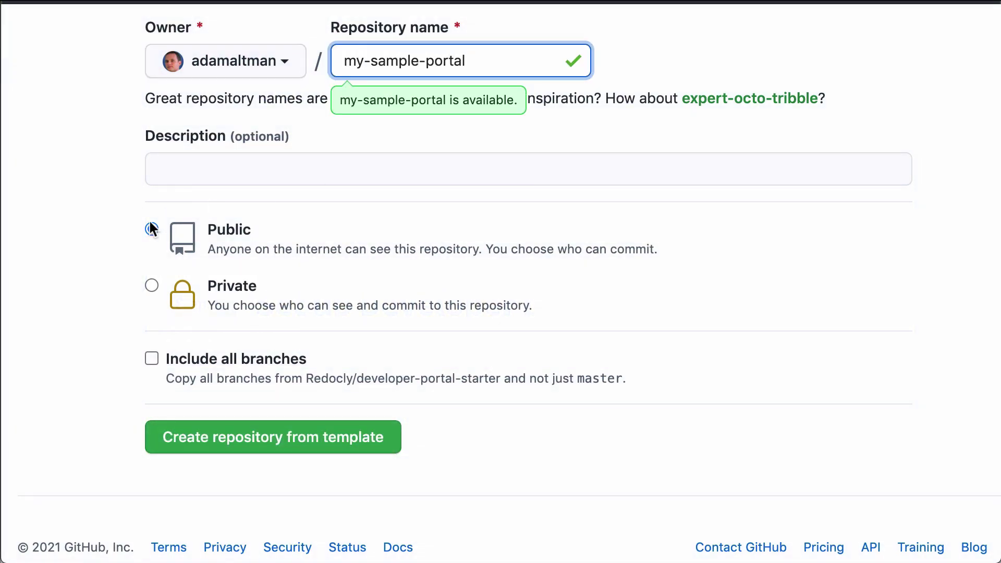
{"action": "left_click", "coordinate": [151, 285]}
{"action": "left_click", "coordinate": [217, 444]}
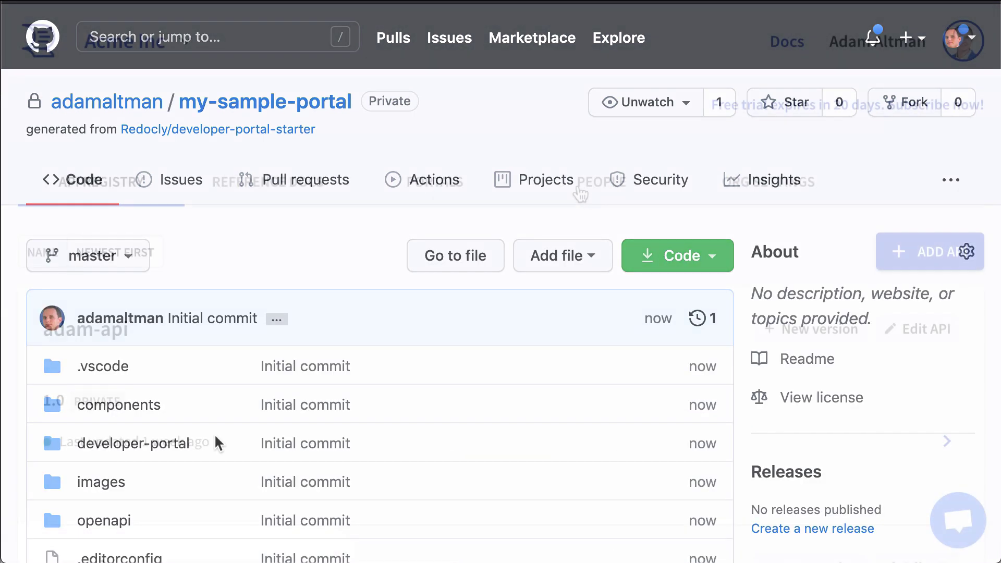
- In Redocly Workflows, add a portal sourced from the GitHub repository my-sample-portal on the master branch, with pull requests built as previews
{"action": "left_click", "coordinate": [456, 187]}
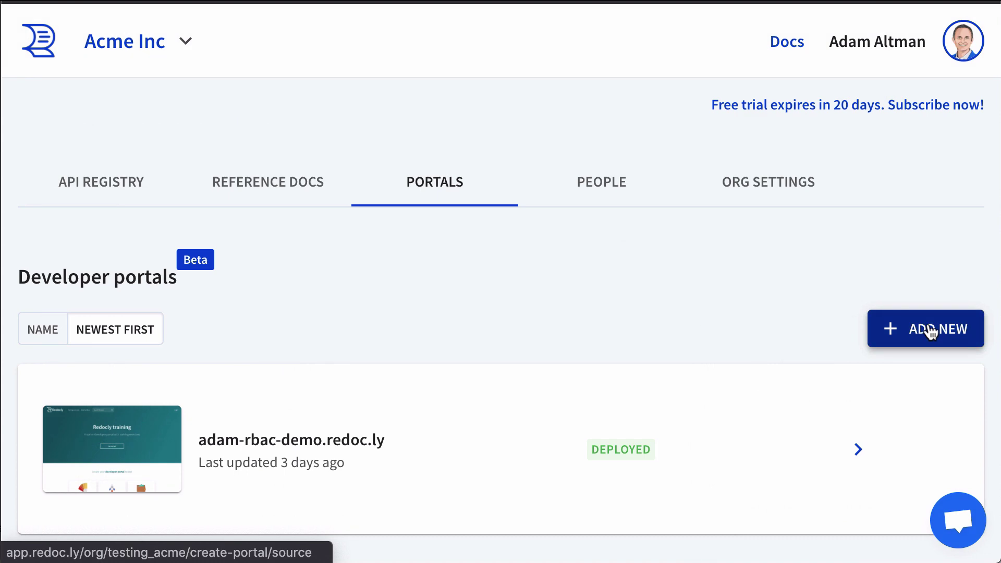
{"action": "left_click", "coordinate": [931, 331]}
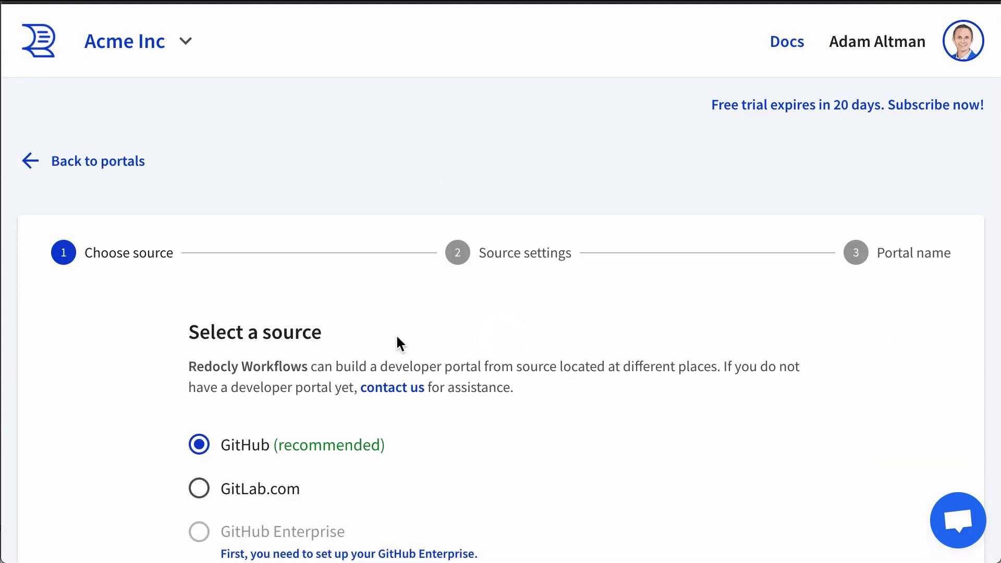
{"action": "scroll", "coordinate": [398, 340], "scroll_direction": "down", "scroll_amount": 5}
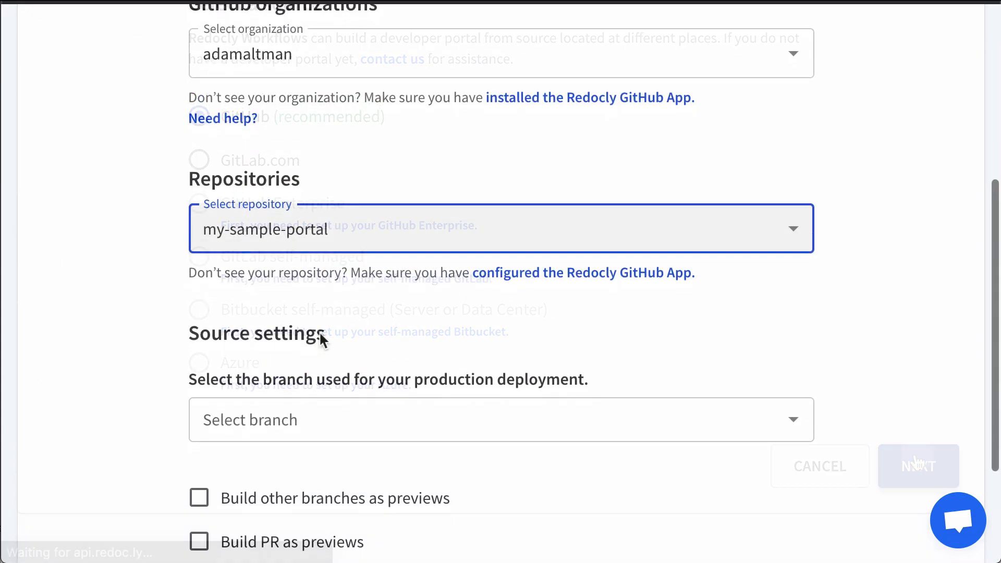
{"action": "left_click", "coordinate": [280, 436]}
{"action": "left_click", "coordinate": [282, 443]}
{"action": "scroll", "coordinate": [240, 527], "scroll_direction": "down", "scroll_amount": 2}
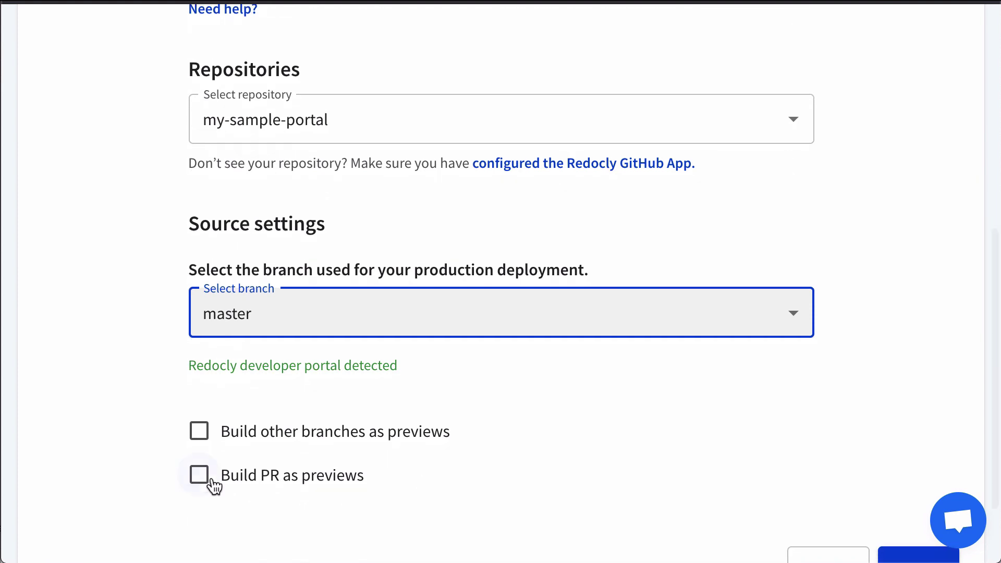
{"action": "left_click", "coordinate": [206, 477]}
{"action": "scroll", "coordinate": [524, 501], "scroll_direction": "down", "scroll_amount": 2}
{"action": "left_click", "coordinate": [896, 474]}
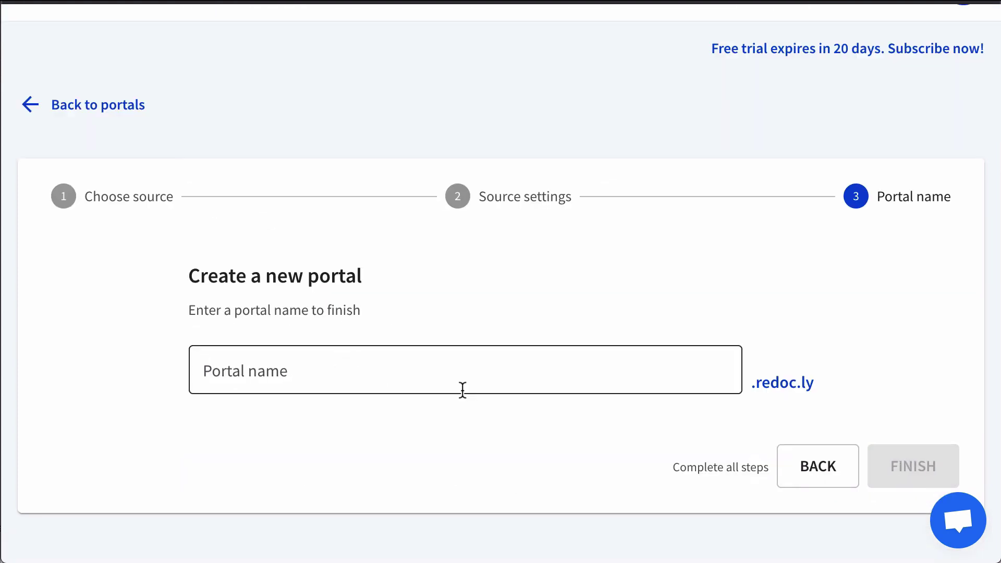
- Name the new portal my-portal and finish creating it
{"action": "left_click", "coordinate": [457, 369]}
{"action": "type", "text": "my-por"}
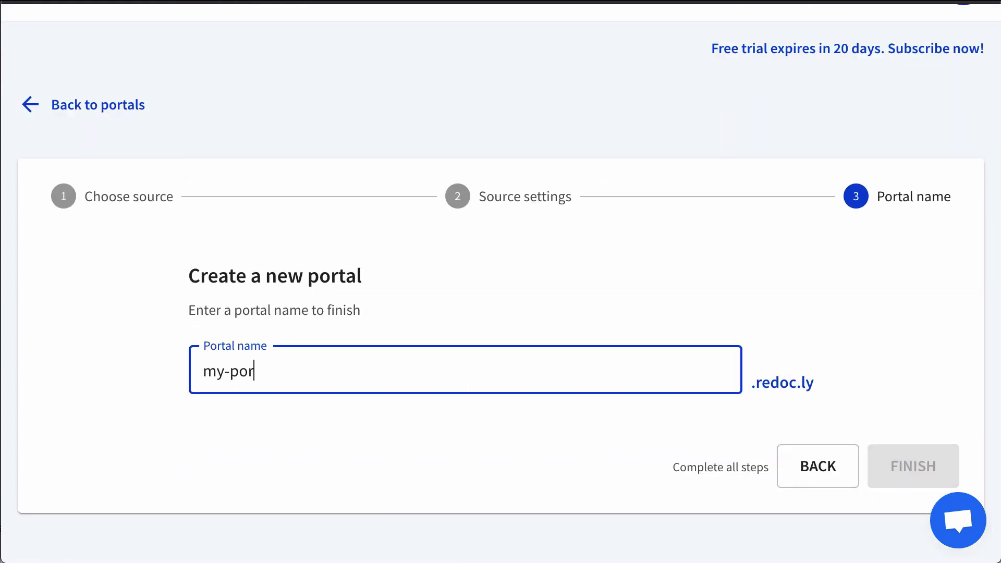
{"action": "type", "text": "tal"}
{"action": "left_click", "coordinate": [913, 470]}
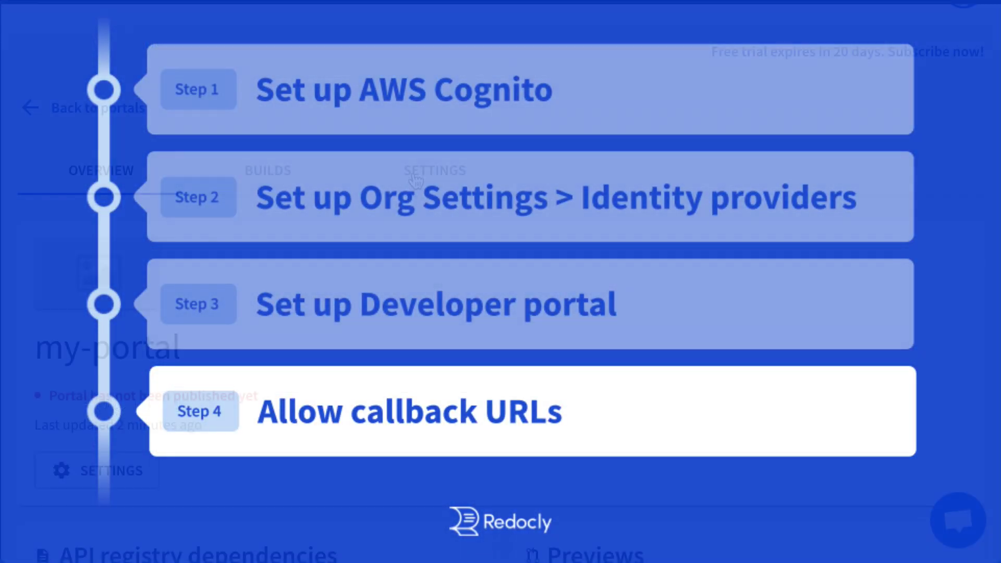
- Set my-portal's production access control to OIDC Members only, copy its callback URL and apply the change
{"action": "left_click", "coordinate": [435, 171]}
{"action": "left_click", "coordinate": [141, 358]}
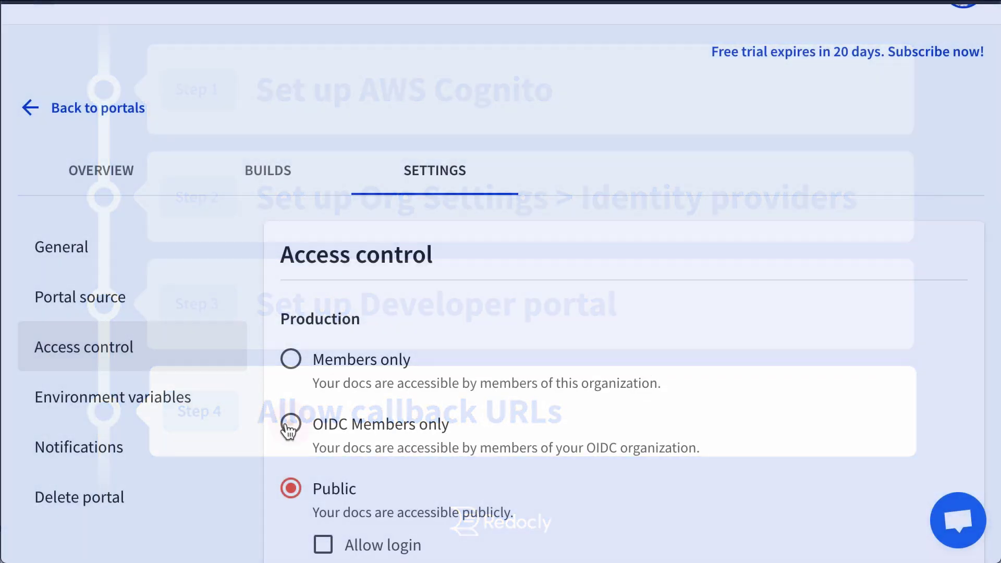
{"action": "left_click", "coordinate": [291, 424]}
{"action": "scroll", "coordinate": [489, 412], "scroll_direction": "down", "scroll_amount": 4}
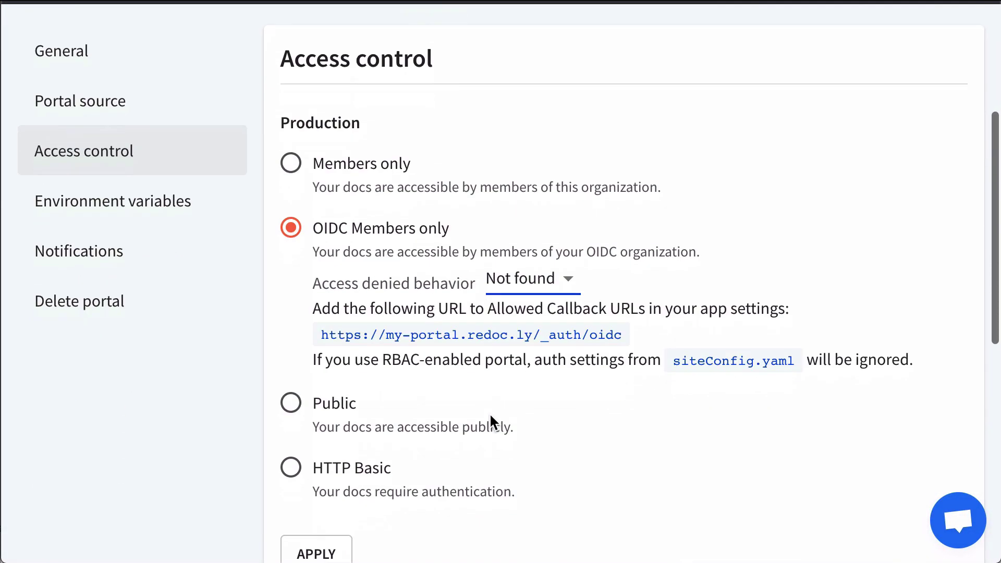
{"action": "left_click_drag", "start_coordinate": [322, 335], "coordinate": [595, 333]}
{"action": "key", "text": "super+c"}
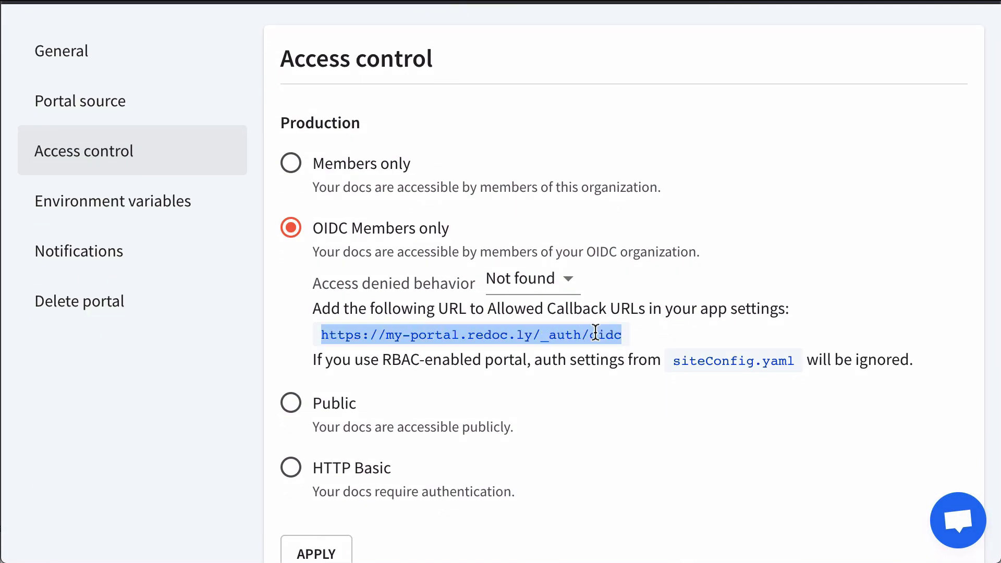
{"action": "scroll", "coordinate": [334, 432], "scroll_direction": "down", "scroll_amount": 2}
{"action": "left_click", "coordinate": [308, 462]}
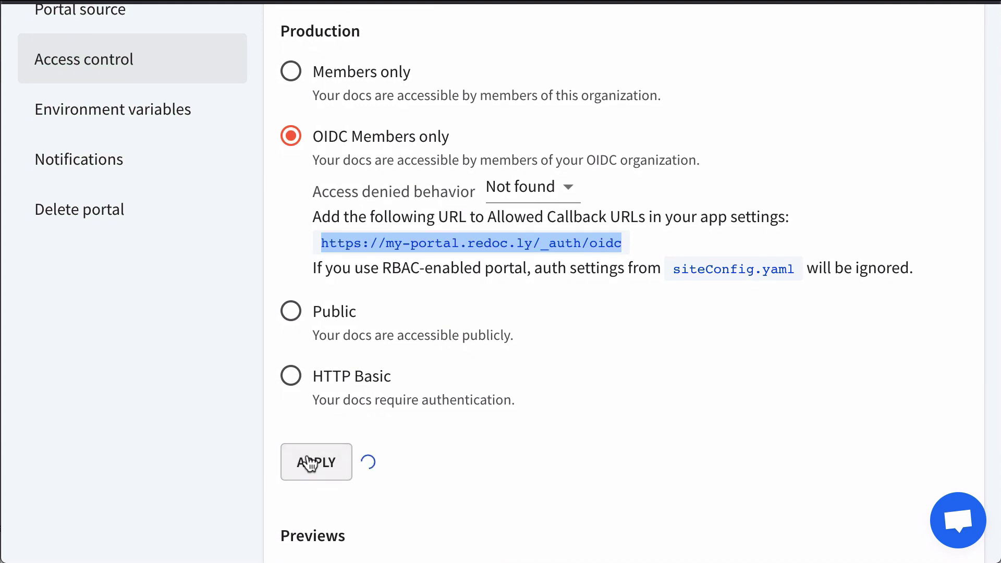
- Set the access control for my-portal's previews to OIDC Members only and apply it
{"action": "scroll", "coordinate": [551, 432], "scroll_direction": "down", "scroll_amount": 6}
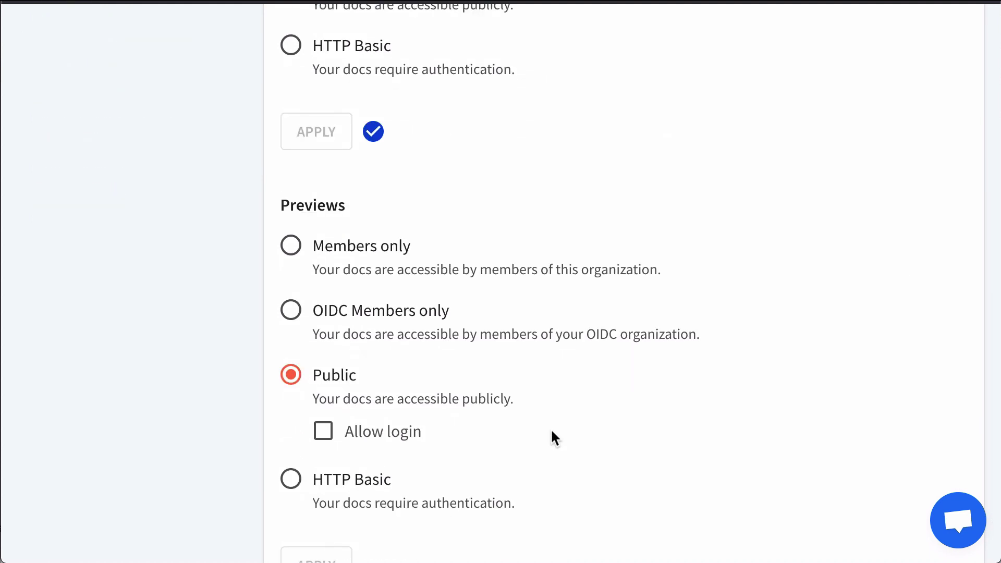
{"action": "scroll", "coordinate": [365, 365], "scroll_direction": "up", "scroll_amount": 1}
{"action": "left_click", "coordinate": [292, 328]}
{"action": "scroll", "coordinate": [391, 391], "scroll_direction": "down", "scroll_amount": 3}
{"action": "left_click", "coordinate": [315, 478]}
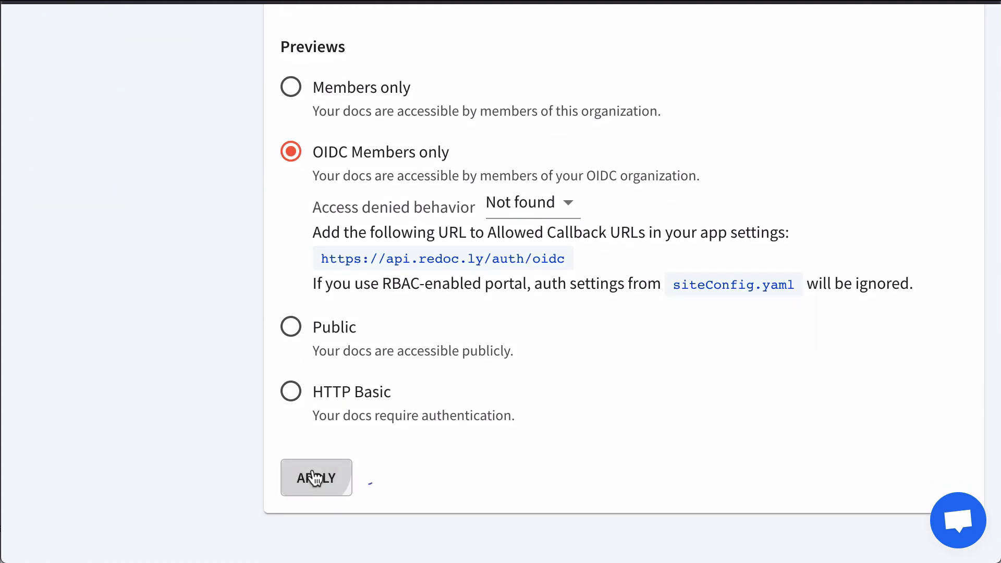
{"action": "scroll", "coordinate": [431, 224], "scroll_direction": "up", "scroll_amount": 10}
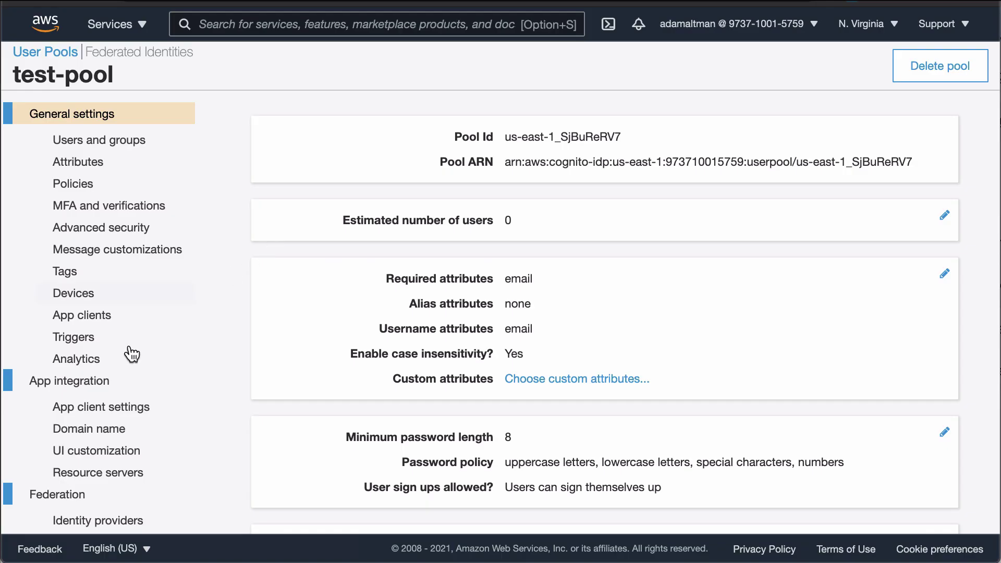
{"action": "left_click", "coordinate": [94, 409]}
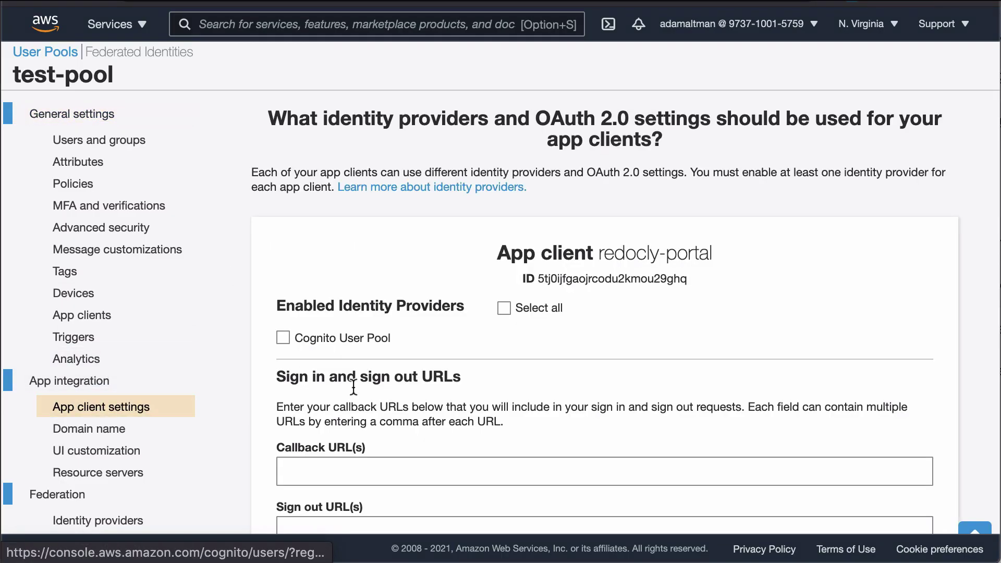
{"action": "scroll", "coordinate": [362, 402], "scroll_direction": "down", "scroll_amount": 3}
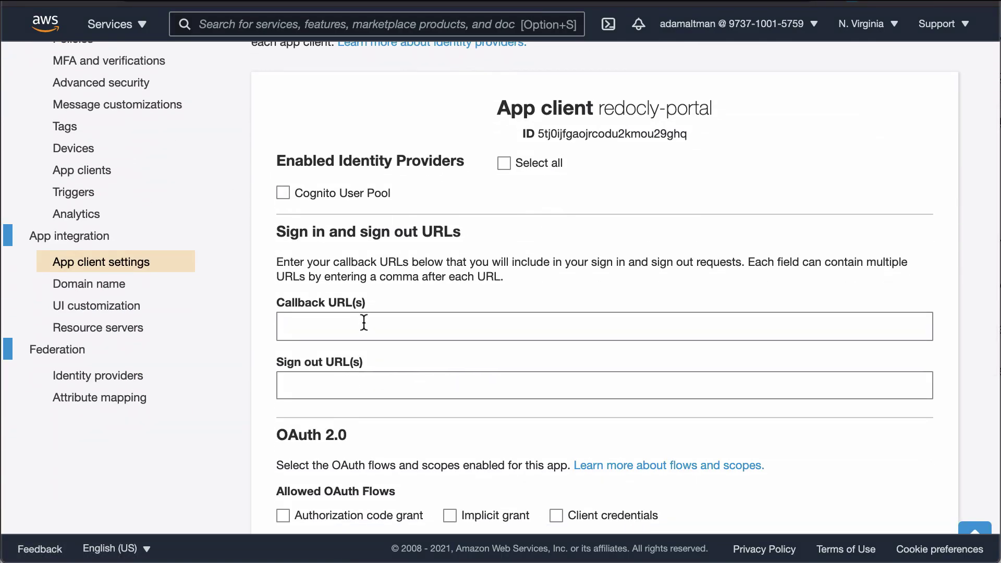
{"action": "left_click", "coordinate": [364, 326]}
{"action": "key", "text": "super+v"}
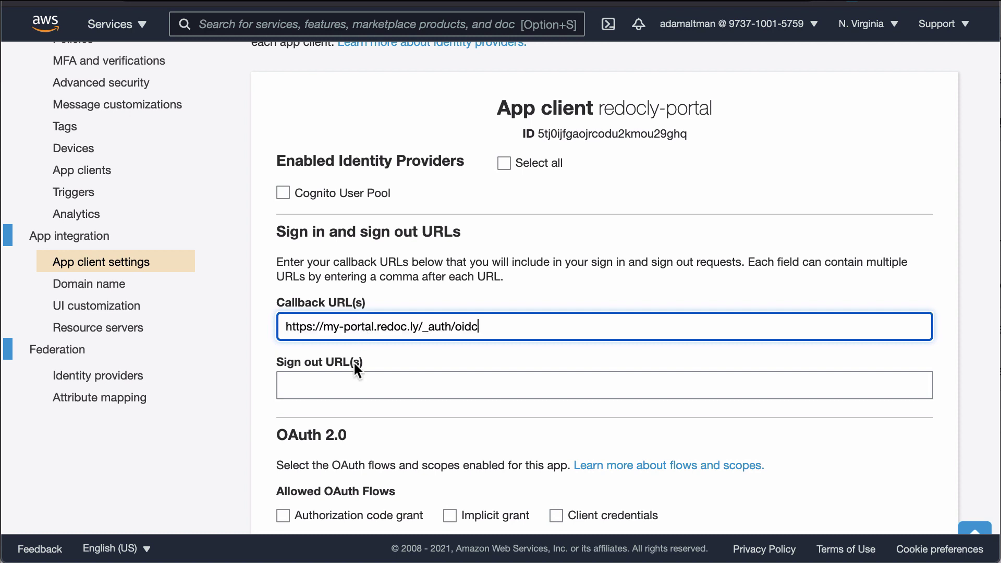
- Allow the Authorization code grant and Implicit grant flows with the phone, email, openid, aws.cognito.signin.user.admin and profile scopes, and save the app client settings
{"action": "scroll", "coordinate": [353, 362], "scroll_direction": "down", "scroll_amount": 5}
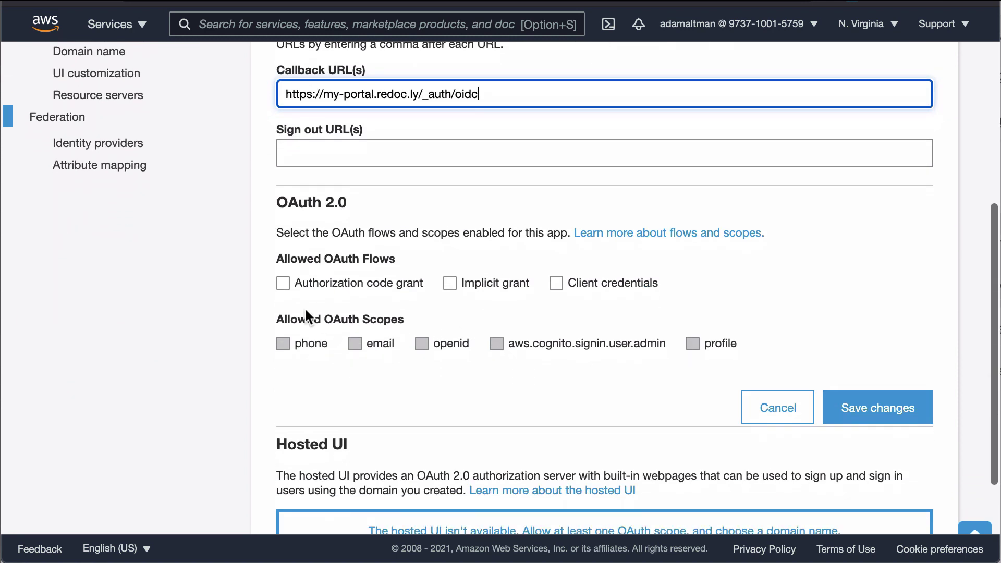
{"action": "left_click", "coordinate": [336, 287]}
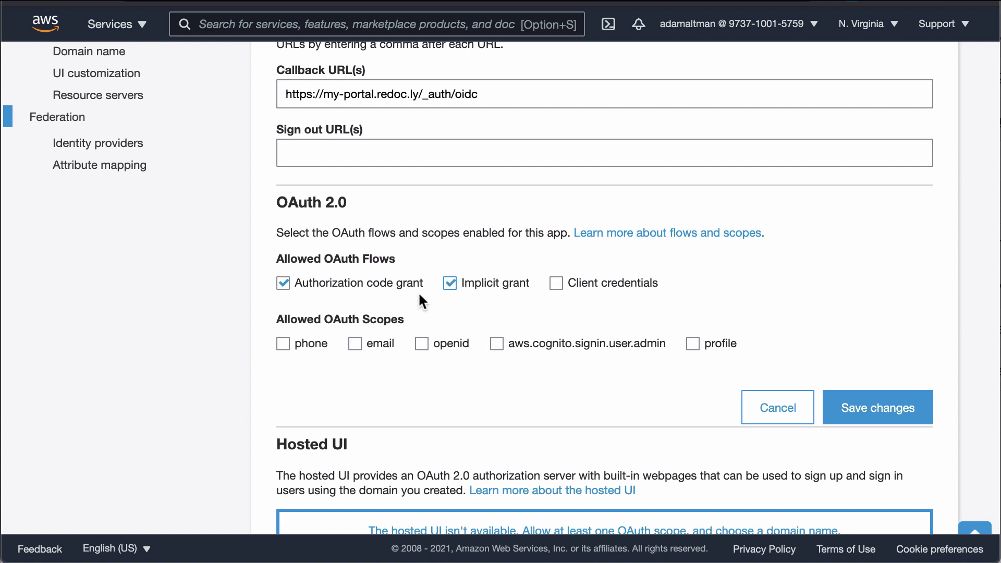
{"action": "left_click", "coordinate": [282, 343]}
{"action": "left_click", "coordinate": [355, 344]}
{"action": "scroll", "coordinate": [728, 386], "scroll_direction": "down", "scroll_amount": 3}
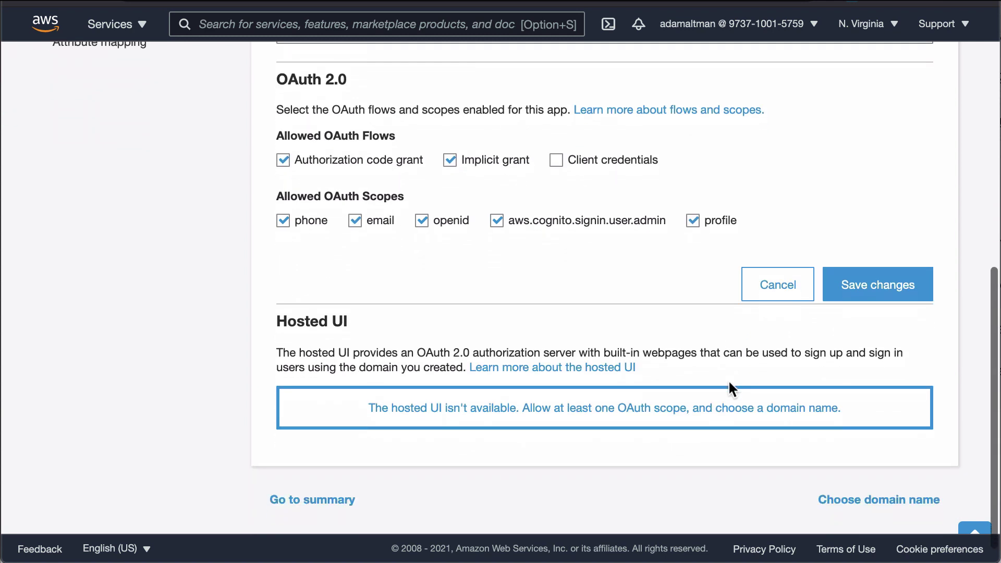
{"action": "left_click", "coordinate": [869, 290]}
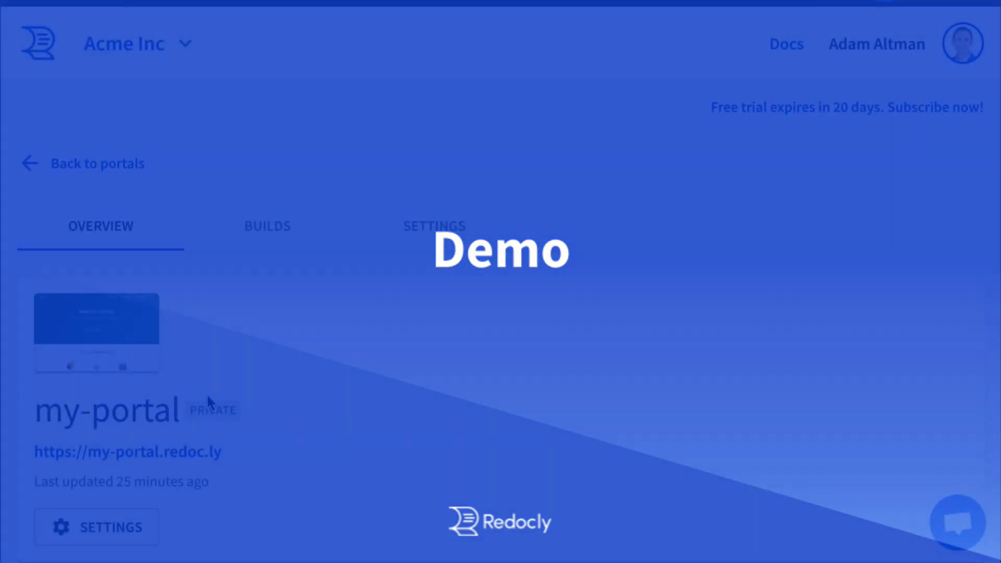
- Open the my-portal site from Redocly Workflows and sign in with the account email and password
{"action": "scroll", "coordinate": [207, 394], "scroll_direction": "down", "scroll_amount": 2}
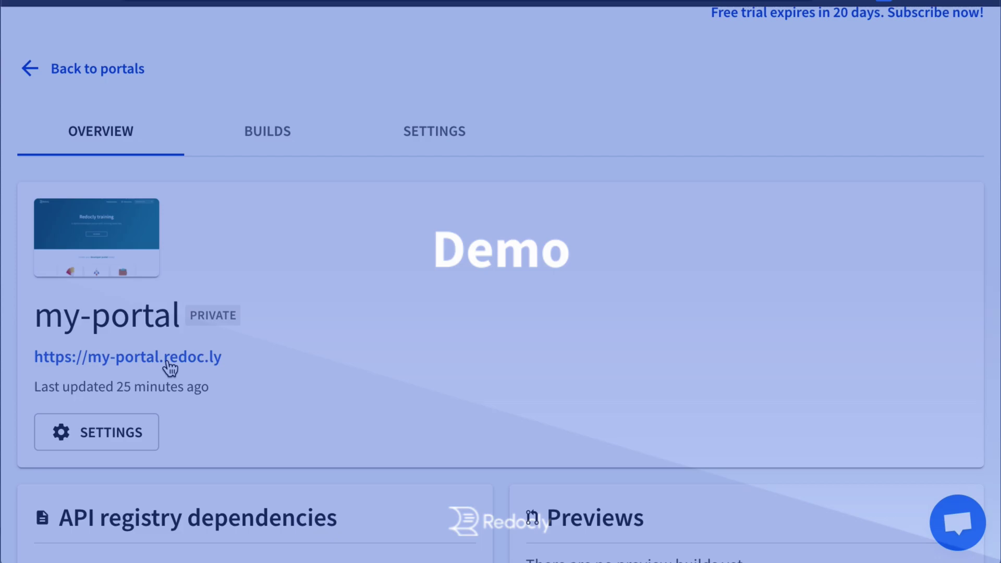
{"action": "left_click", "coordinate": [167, 360]}
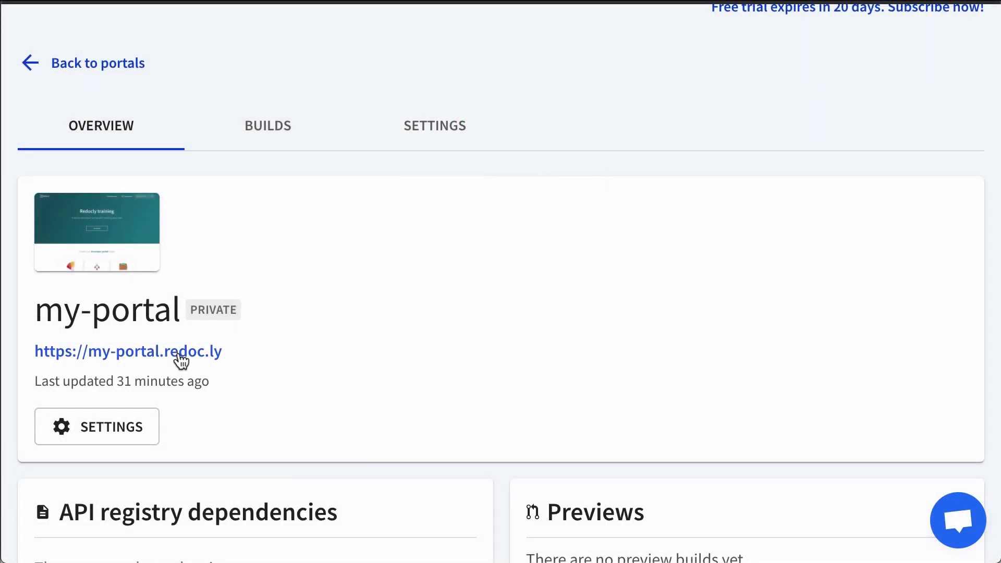
{"action": "left_click", "coordinate": [179, 353]}
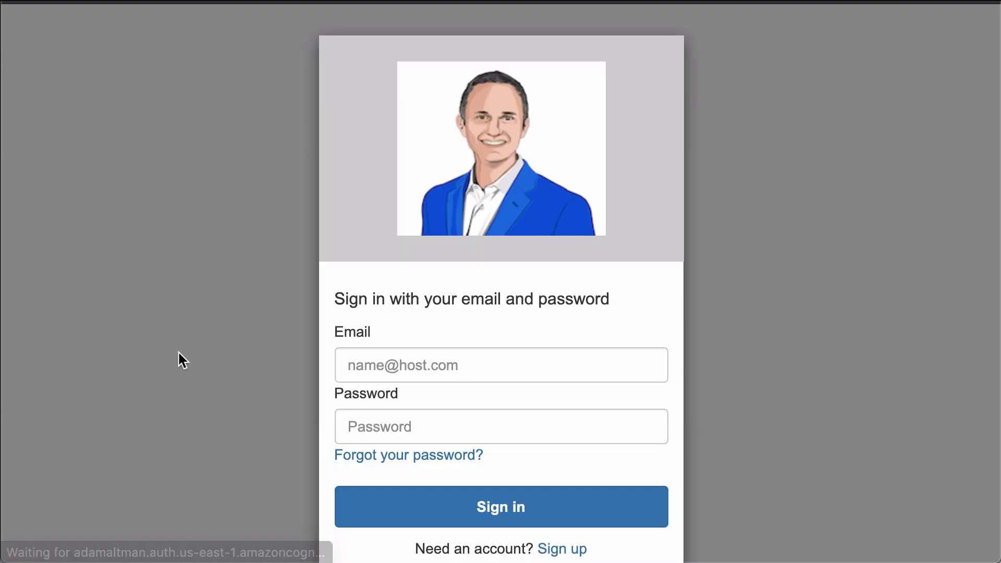
{"action": "left_click", "coordinate": [424, 513]}
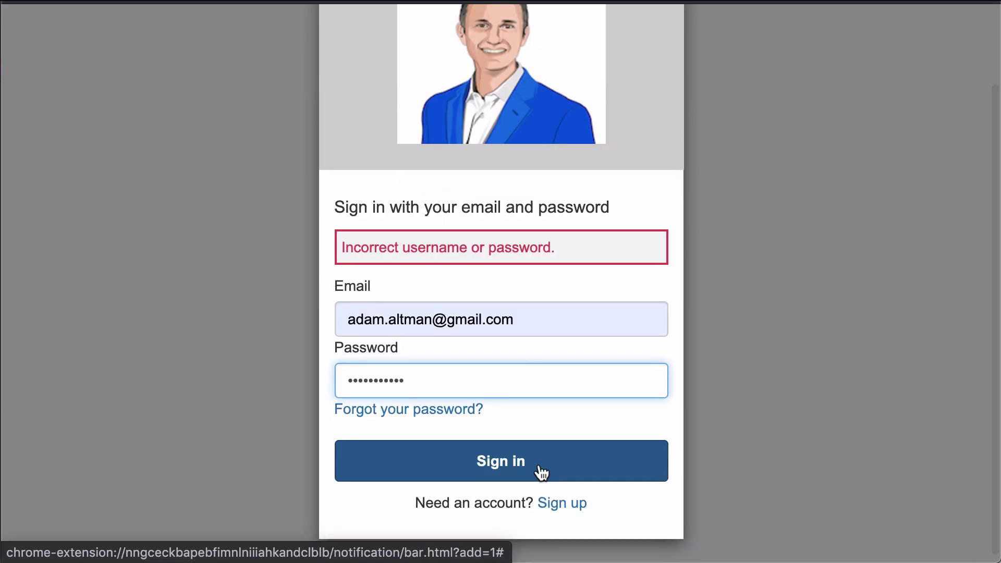
{"action": "left_click", "coordinate": [541, 472]}
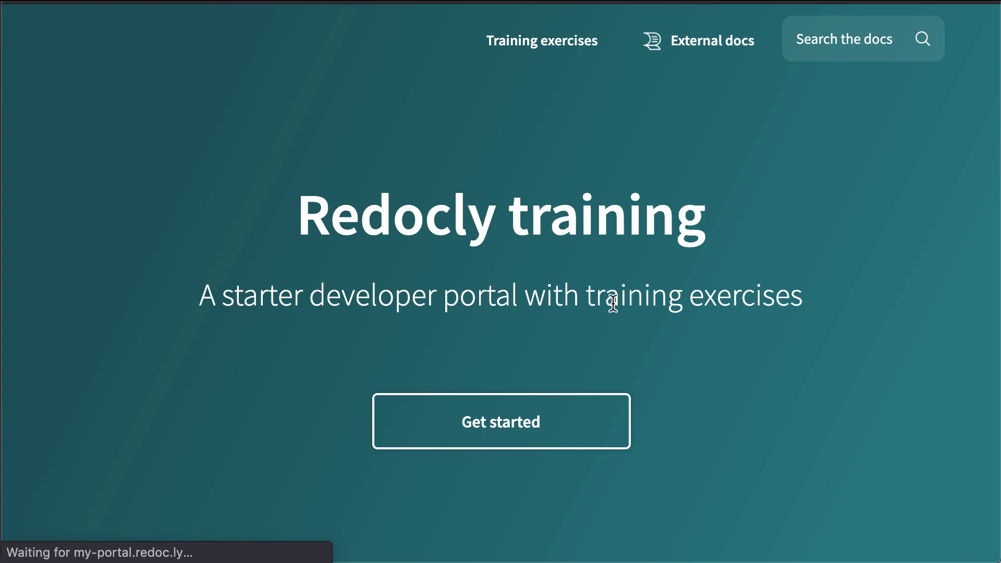
- Look through the portal's landing page and open its training exercises
{"action": "scroll", "coordinate": [563, 291], "scroll_direction": "down", "scroll_amount": 15}
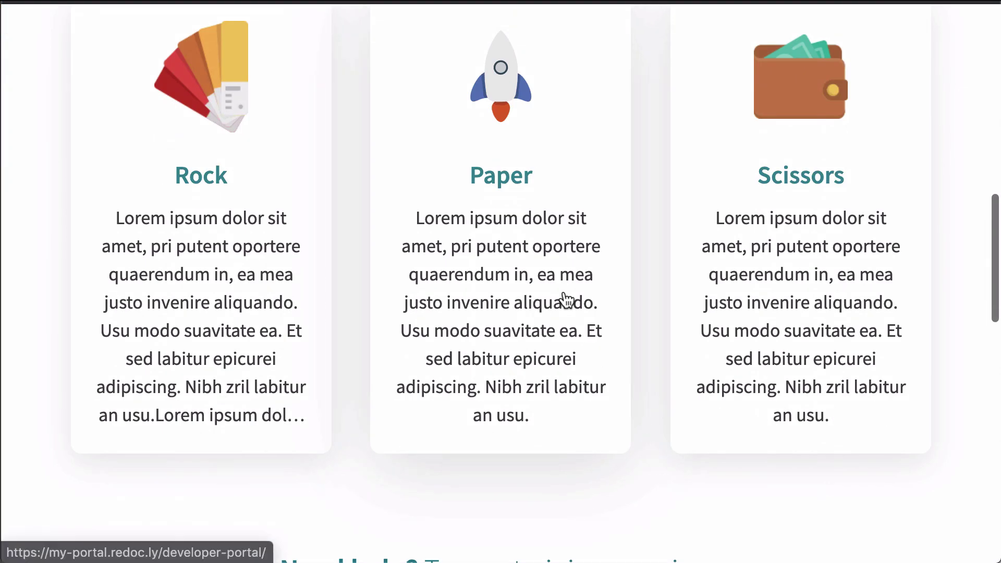
{"action": "scroll", "coordinate": [565, 299], "scroll_direction": "down", "scroll_amount": 5}
{"action": "scroll", "coordinate": [565, 297], "scroll_direction": "up", "scroll_amount": 20}
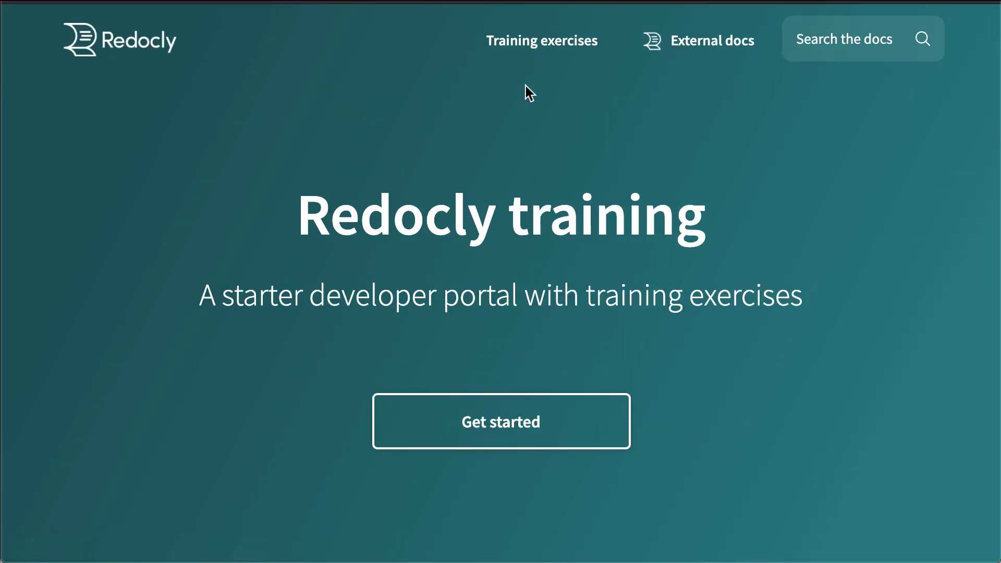
{"action": "left_click", "coordinate": [542, 54]}
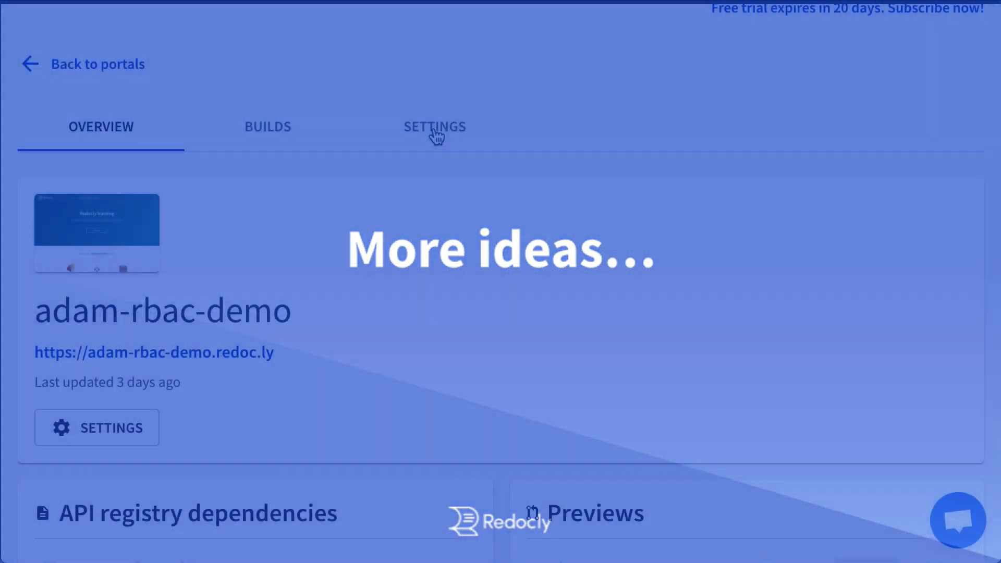
- Examine the RBAC demo portal's production access control settings in Redocly Workflows and return to its overview
{"action": "left_click", "coordinate": [434, 131]}
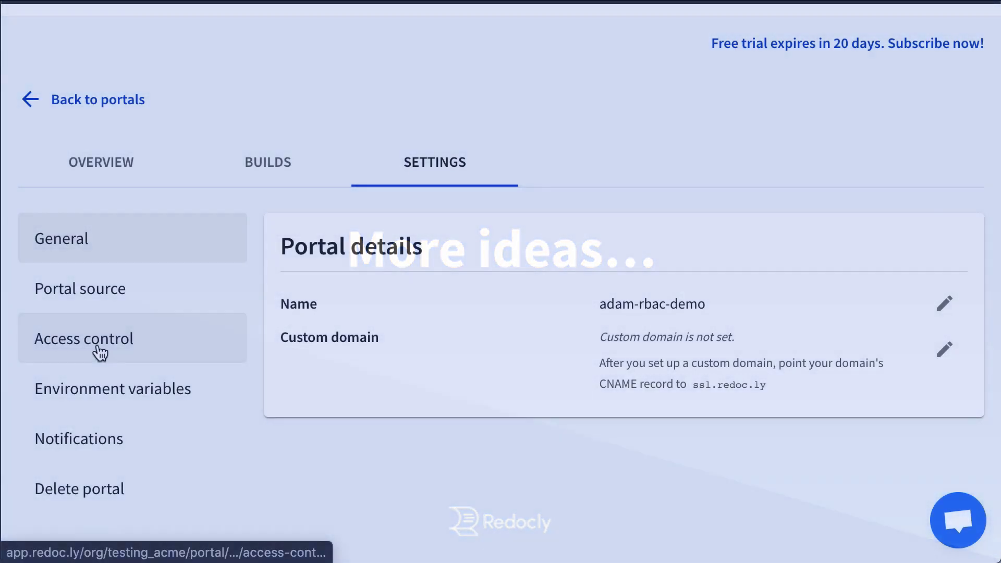
{"action": "left_click", "coordinate": [99, 350]}
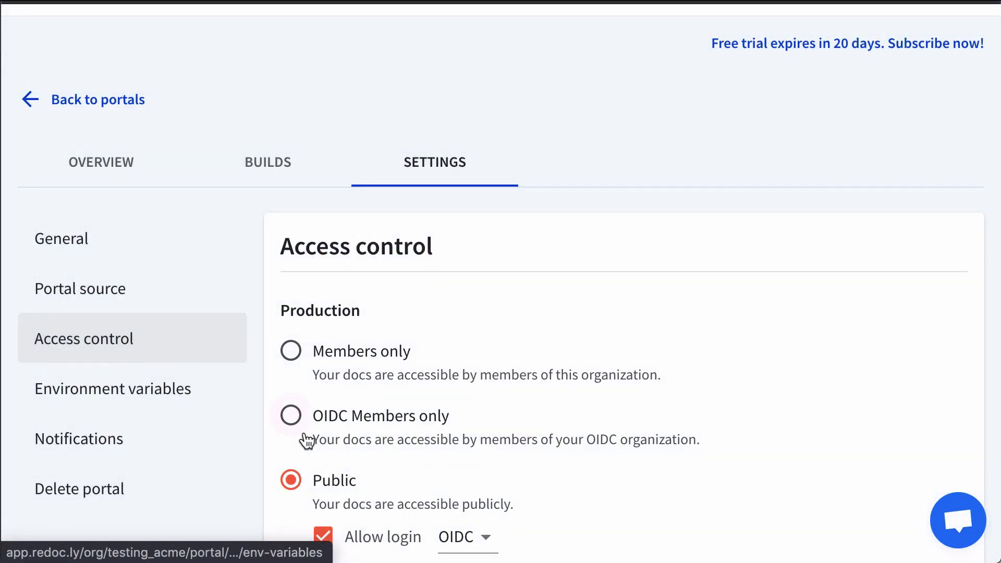
{"action": "scroll", "coordinate": [307, 440], "scroll_direction": "down", "scroll_amount": 4}
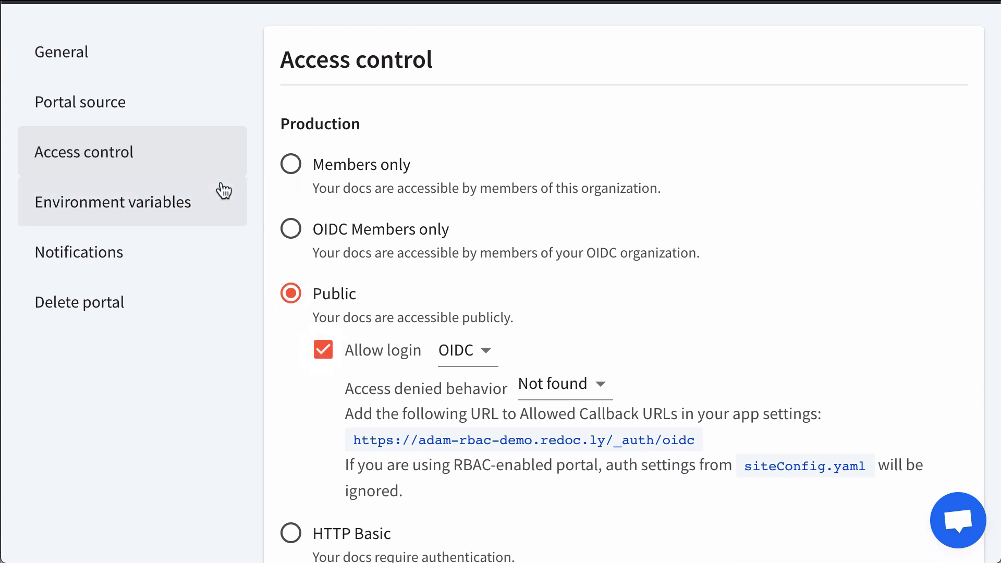
{"action": "scroll", "coordinate": [190, 157], "scroll_direction": "up", "scroll_amount": 3}
{"action": "left_click", "coordinate": [139, 147]}
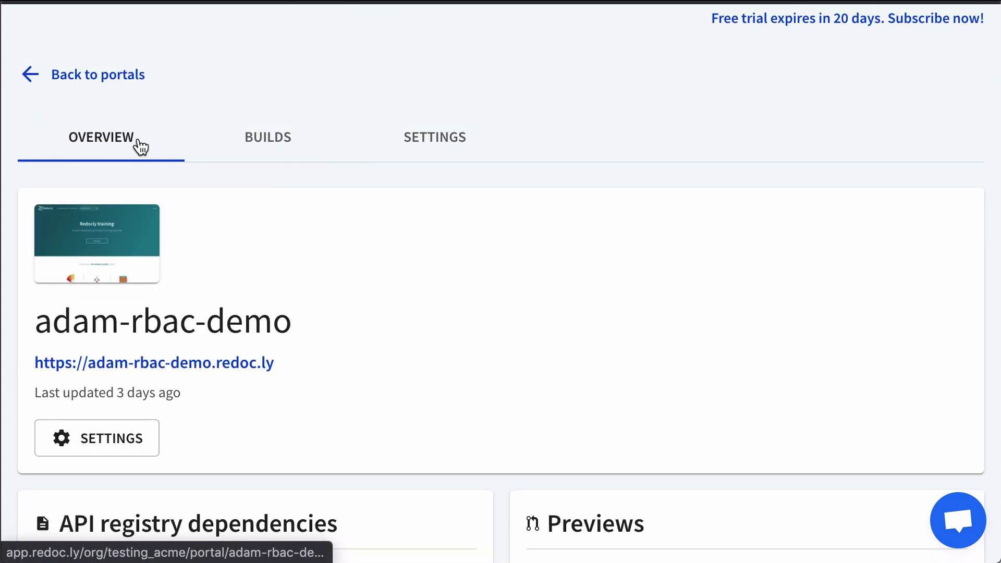
- Open the RBAC demo portal's site, log in, and view the Markdown page in the training exercises
{"action": "left_click", "coordinate": [98, 370]}
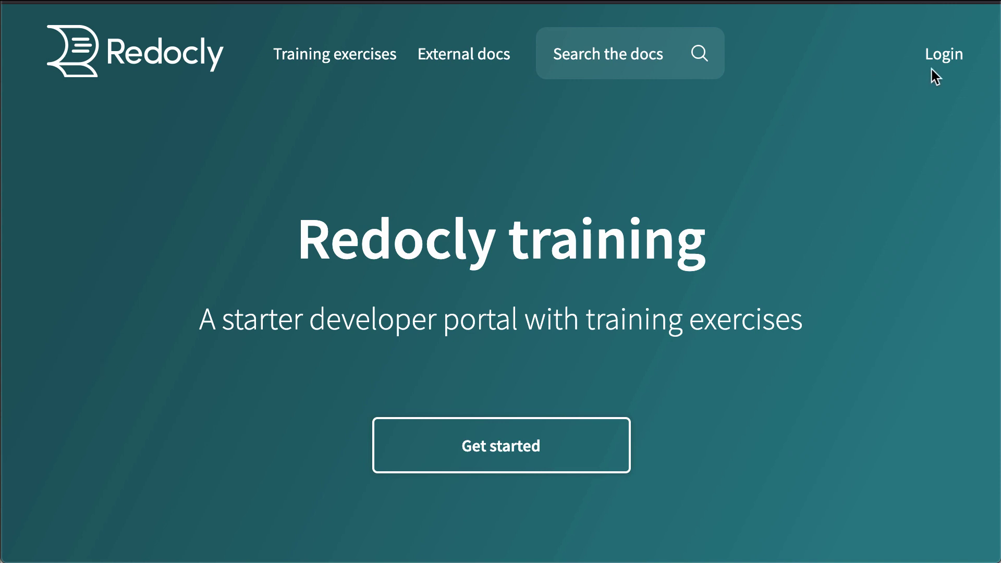
{"action": "left_click", "coordinate": [942, 59]}
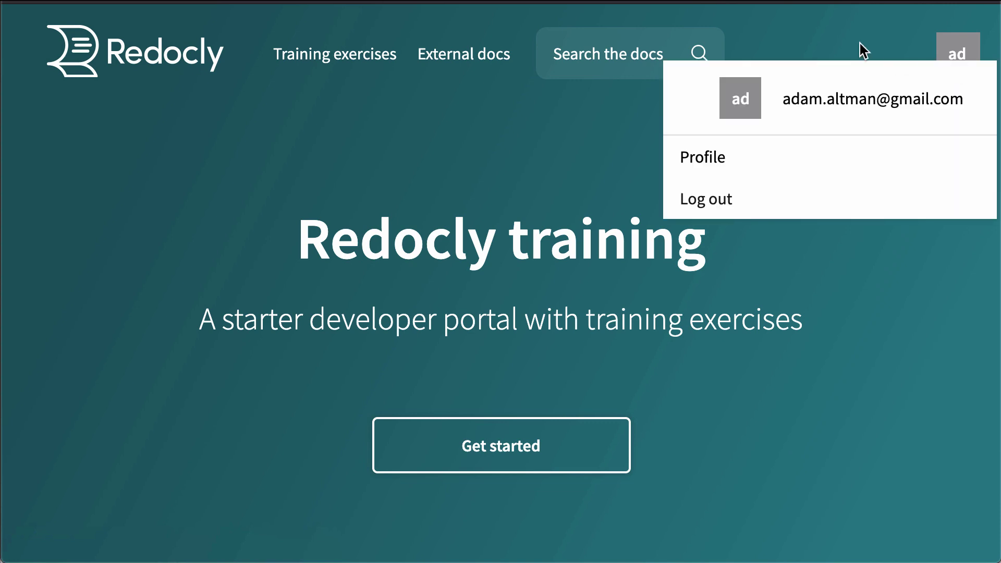
{"action": "left_click", "coordinate": [307, 62]}
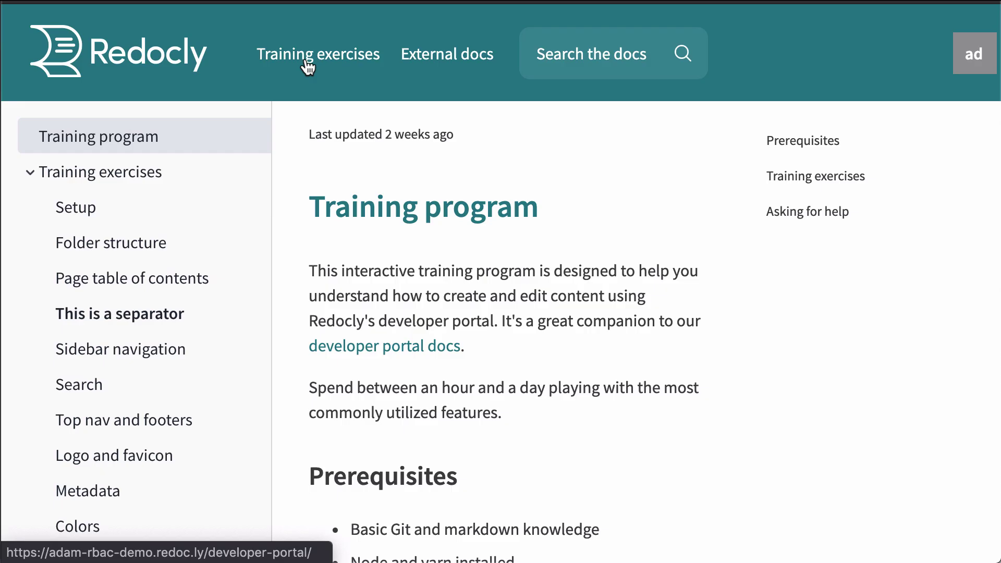
{"action": "left_click", "coordinate": [114, 254]}
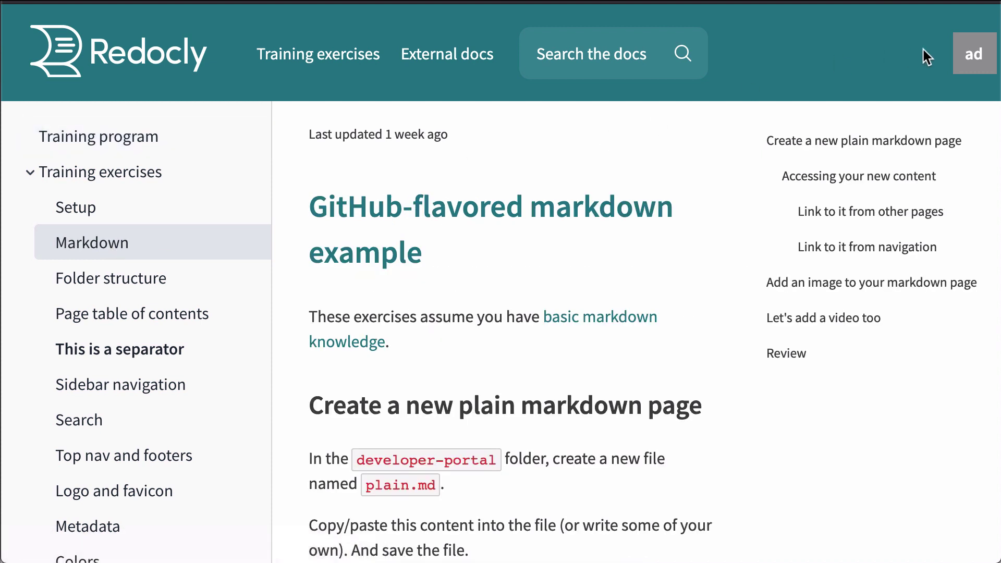
- Log out of the RBAC demo portal and open its training exercises as an anonymous visitor
{"action": "left_click", "coordinate": [972, 52]}
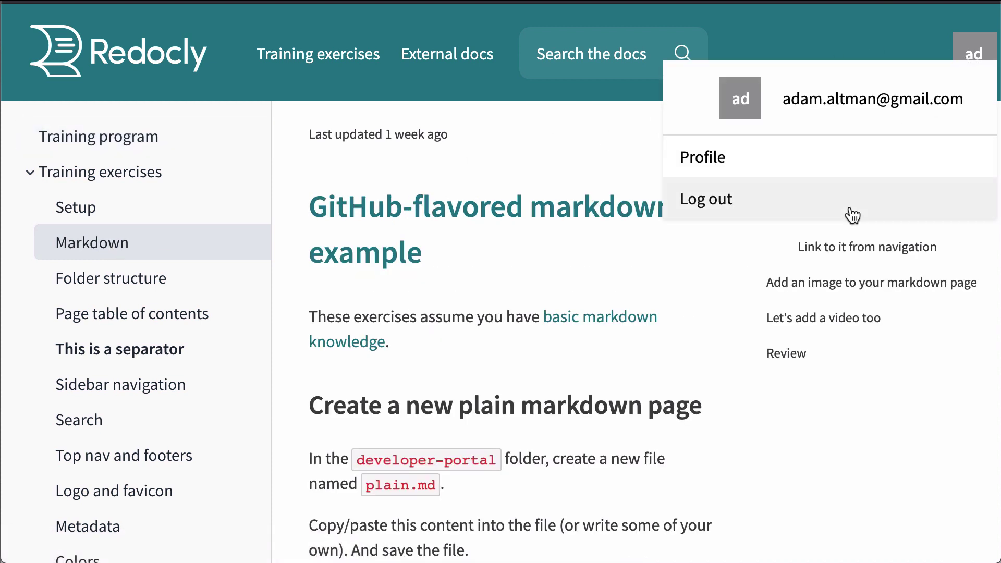
{"action": "left_click", "coordinate": [769, 205]}
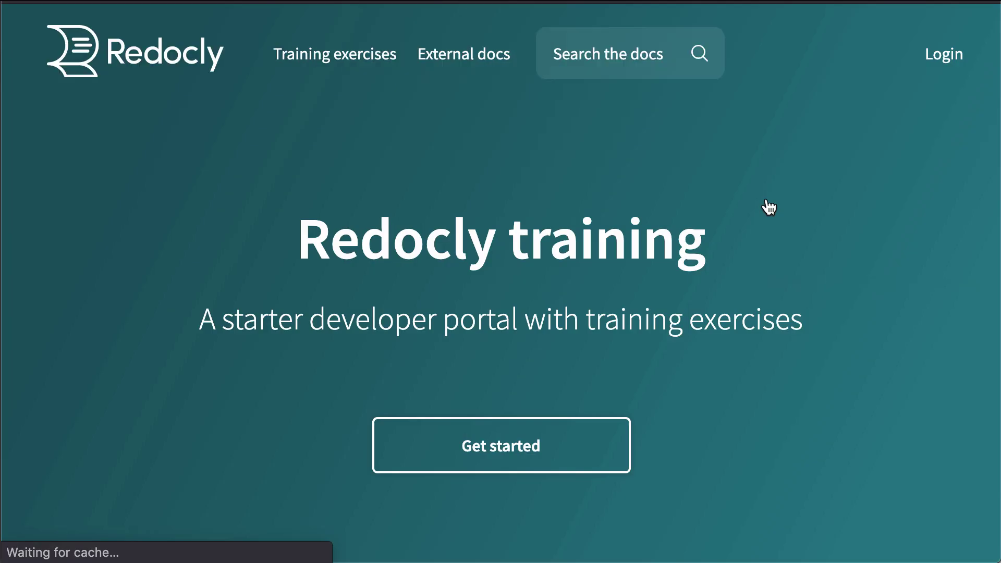
{"action": "left_click", "coordinate": [319, 72]}
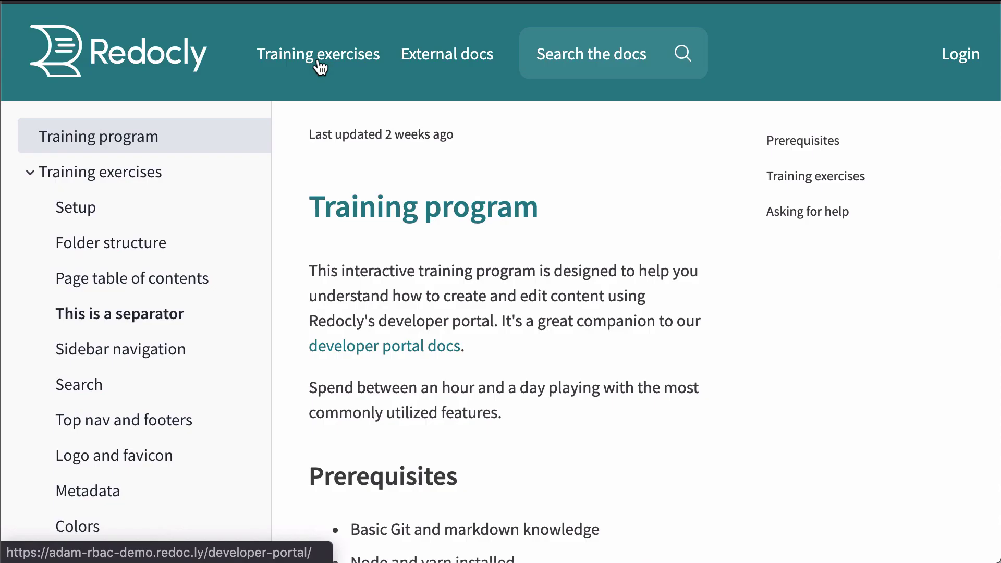